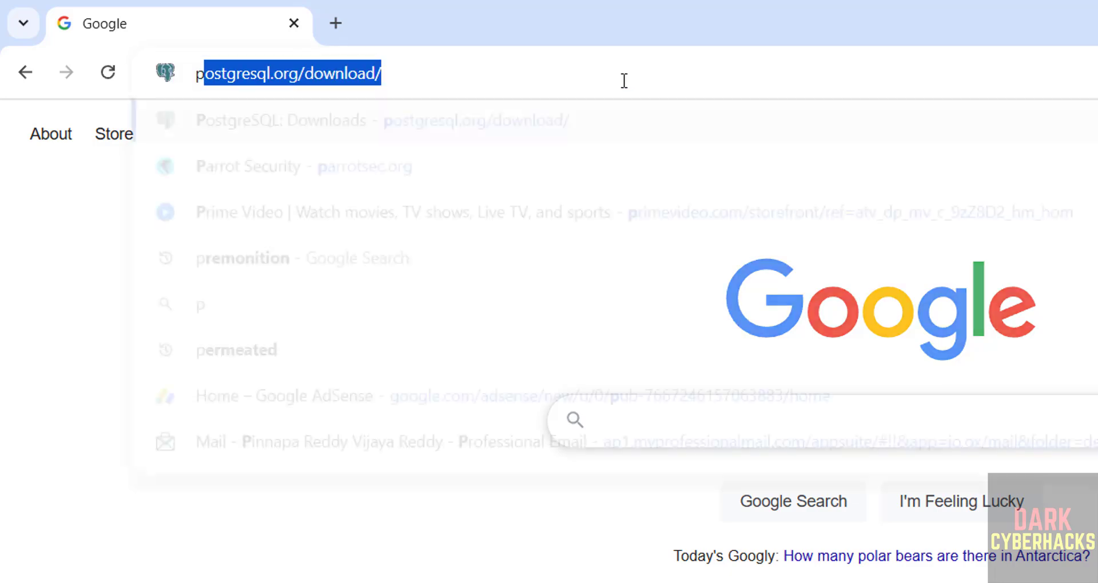
# Step: Load parrotsec.org in Chrome, fixing the mistyped address first
pyautogui.press('BackSpace')
pyautogui.press('BackSpace')
pyautogui.press('BackSpace')
pyautogui.press('BackSpace')
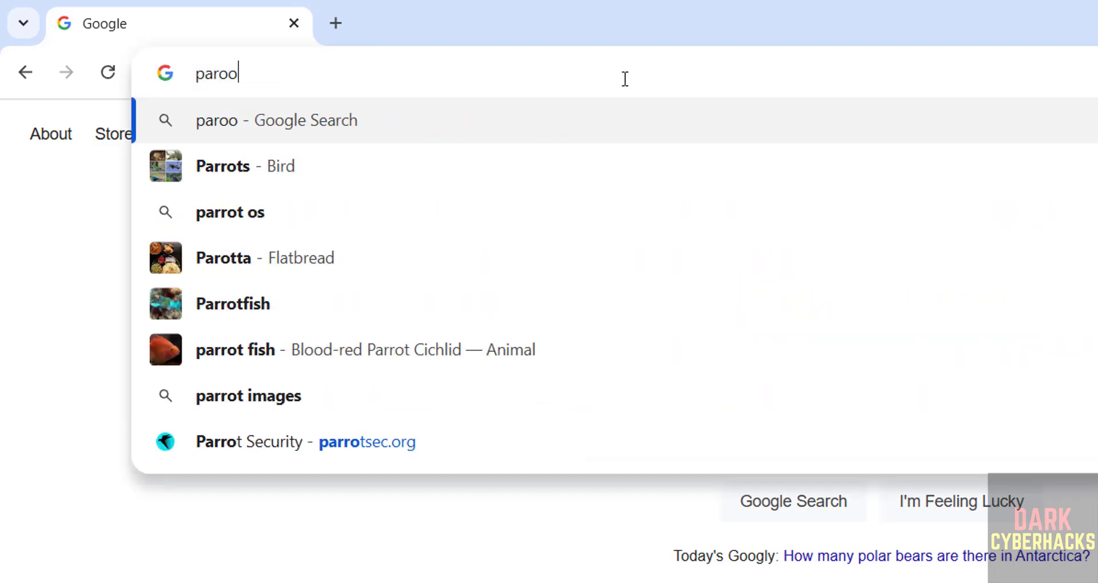
pyautogui.write('rot')
pyautogui.press('BackSpace')
pyautogui.press('BackSpace')
pyautogui.write('rotsec')
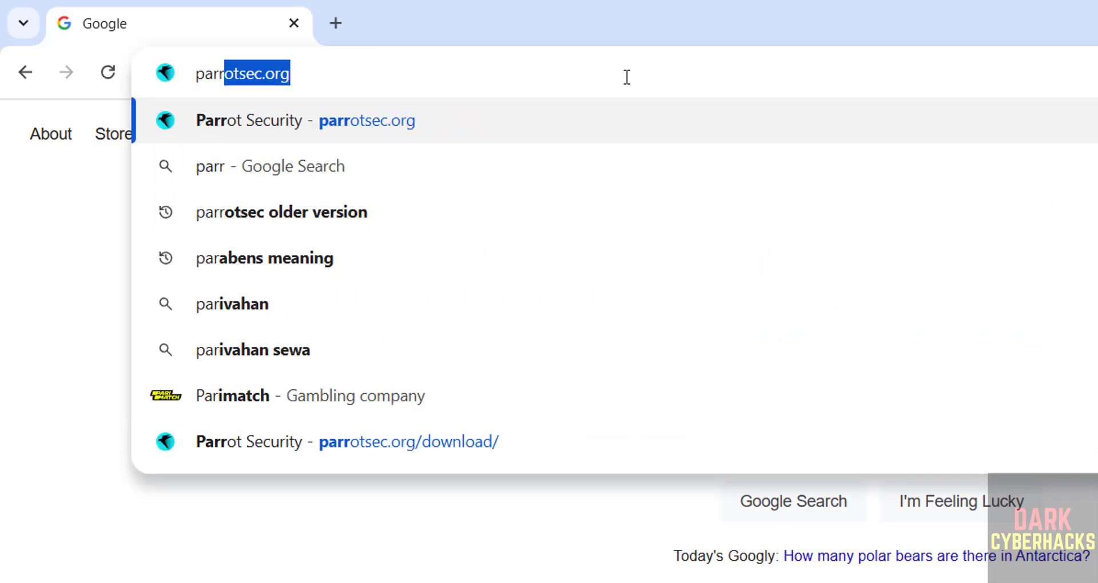
pyautogui.write('.or')
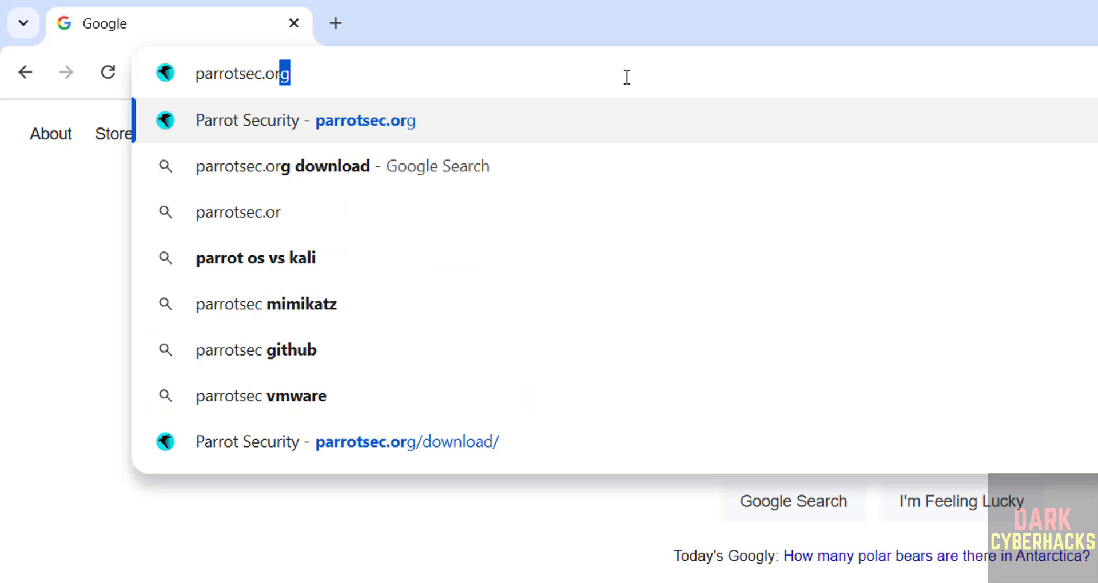
pyautogui.press('Return')
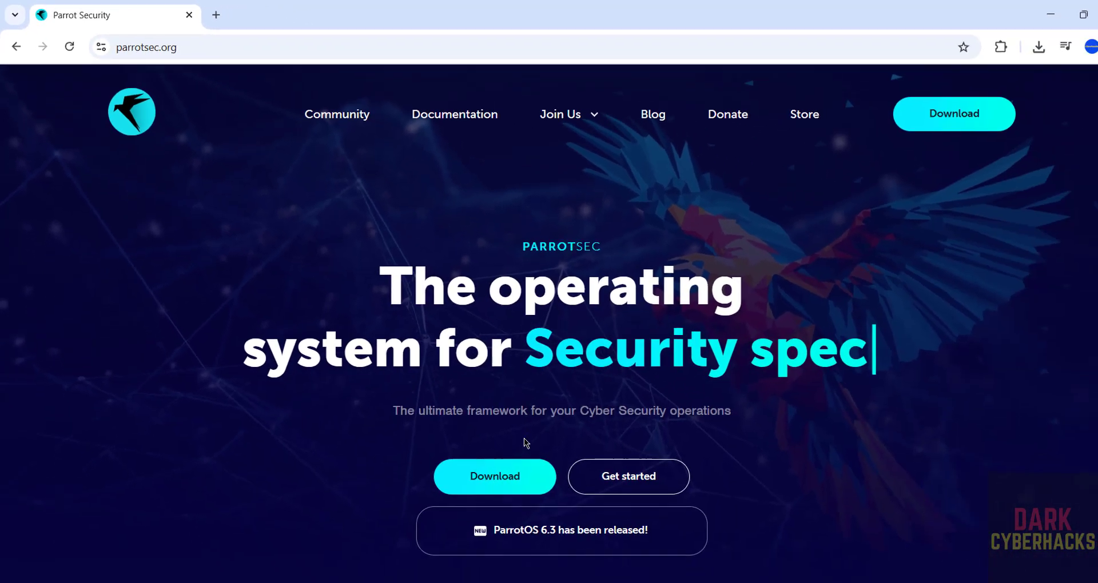
# Step: On the download page, select the Home edition for AMD64 to show version 6.3 Lorikeet
pyautogui.click(908, 122)
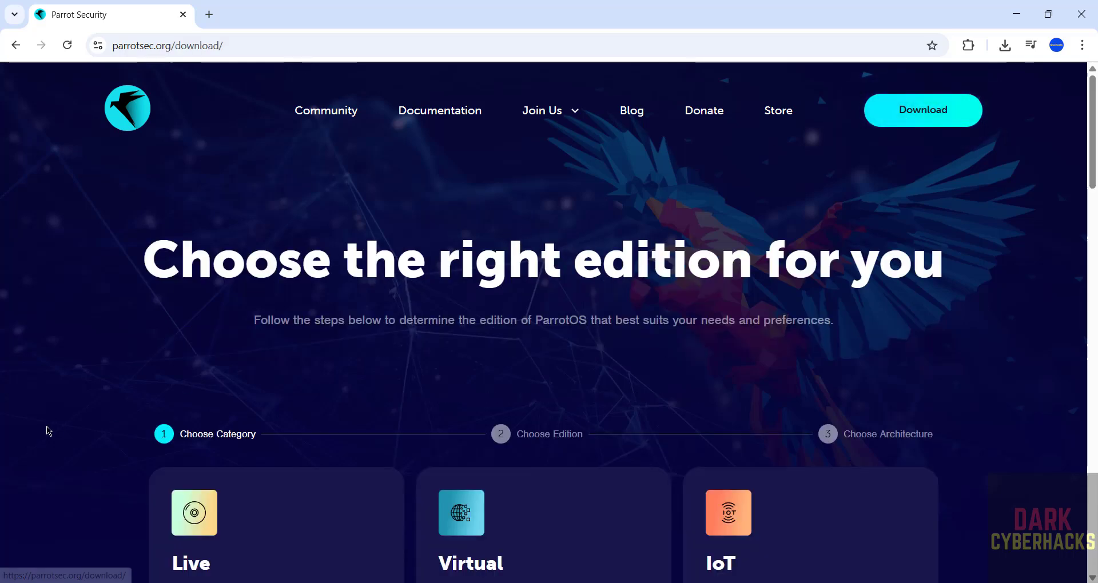
pyautogui.scroll(-4, 49, 432)
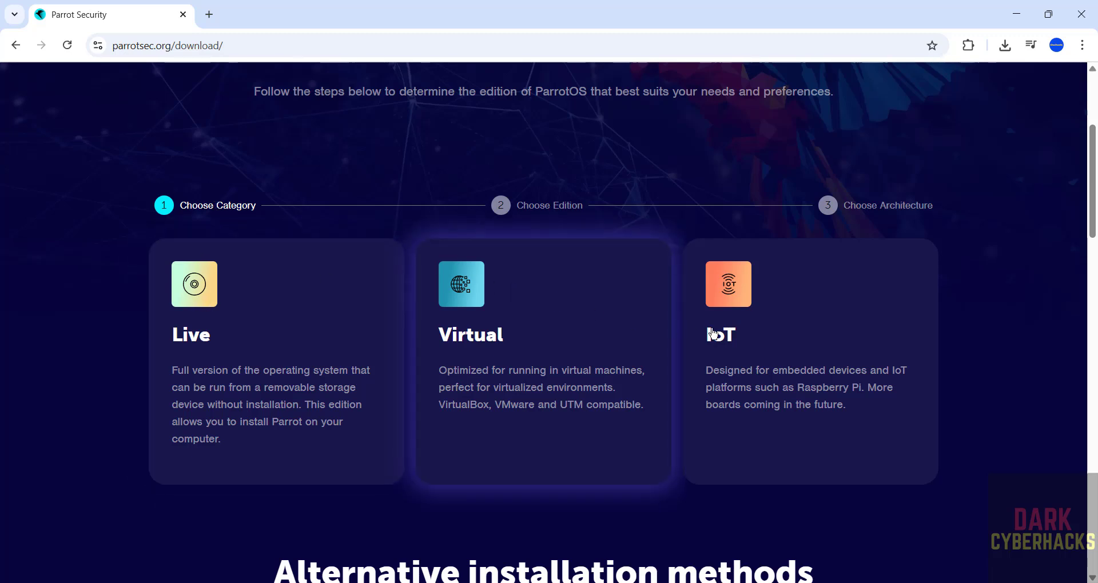
pyautogui.click(209, 298)
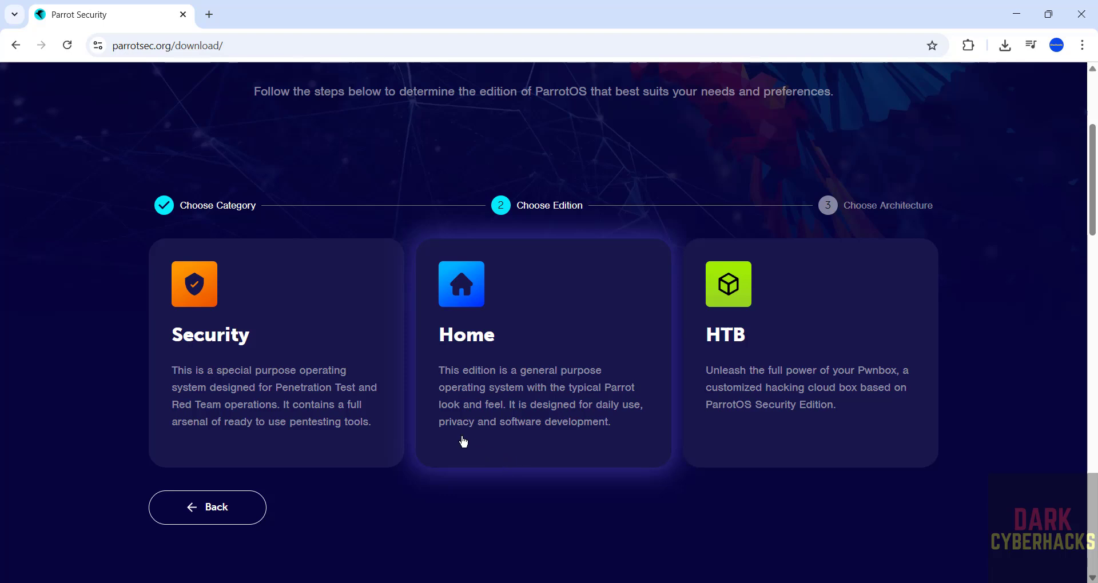
pyautogui.click(544, 383)
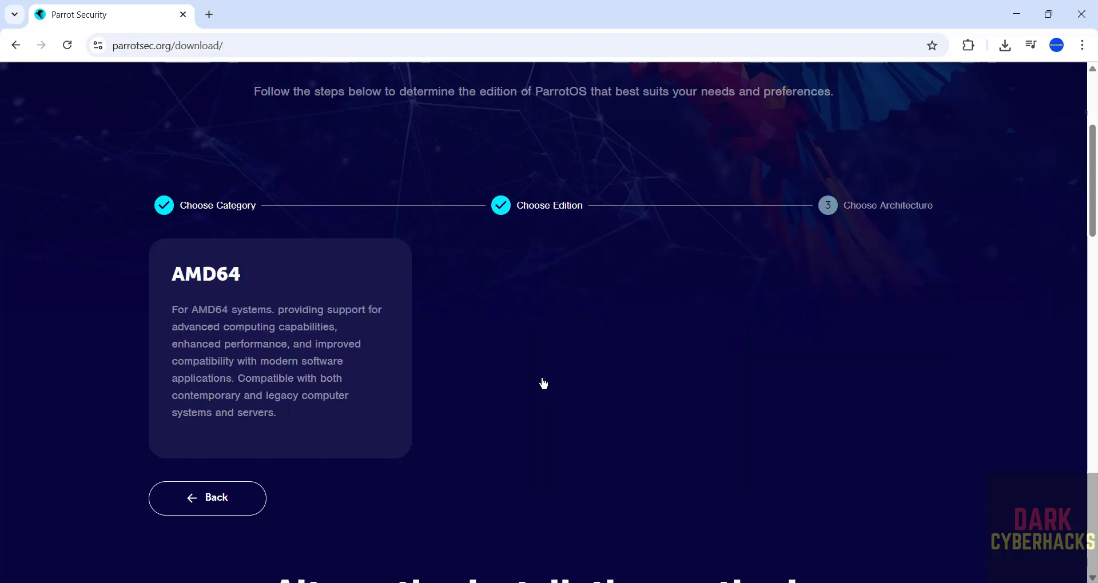
pyautogui.click(290, 317)
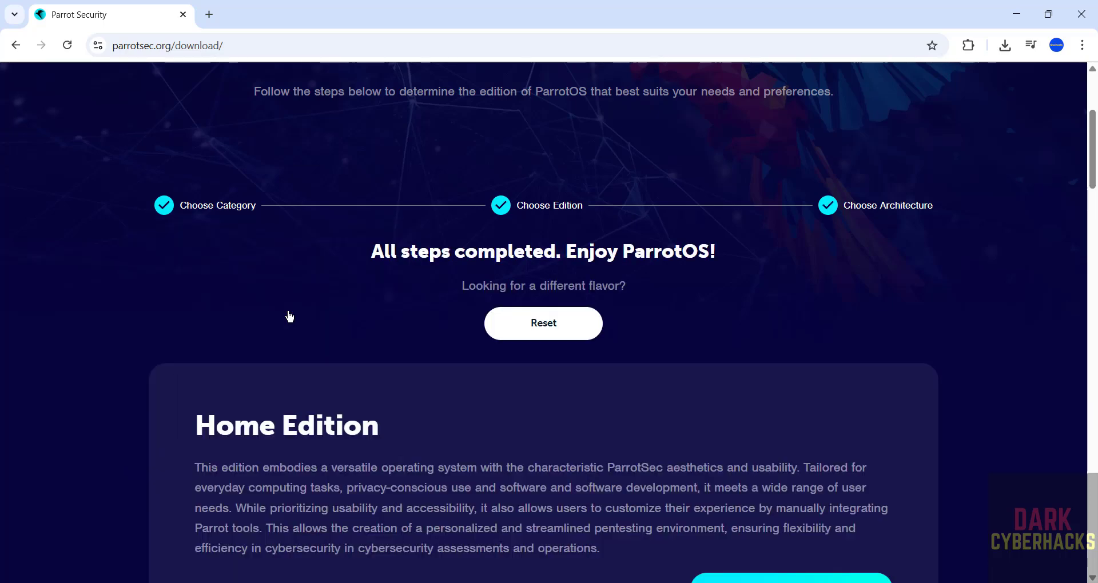
pyautogui.scroll(-7, 491, 424)
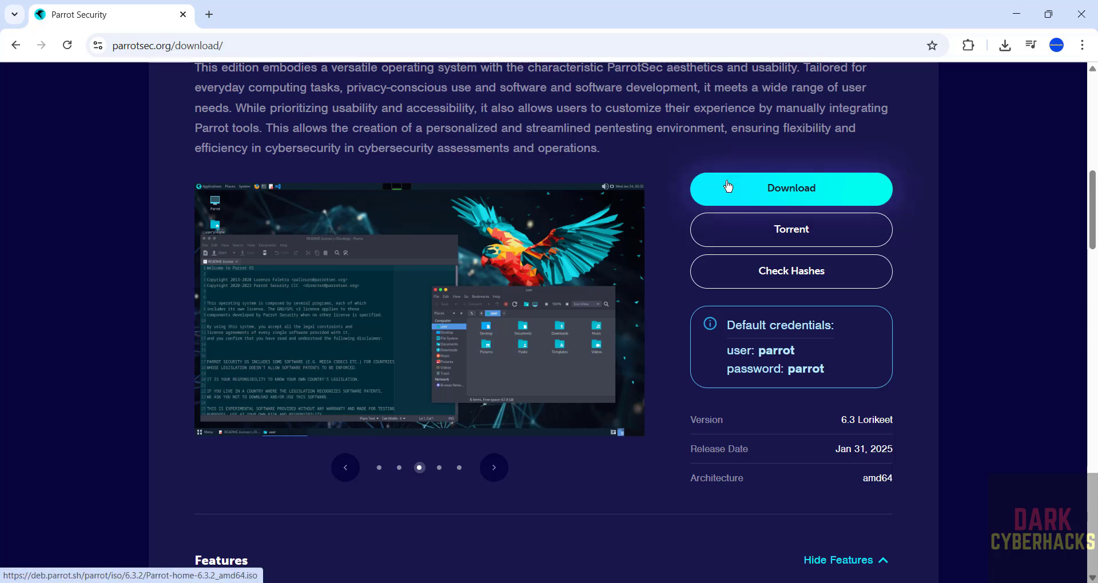
# Step: Cancel the duplicate Parrot Home ISO download and remove it from Chrome's download history
pyautogui.click(729, 187)
pyautogui.hotkey('ctrl', 'j')
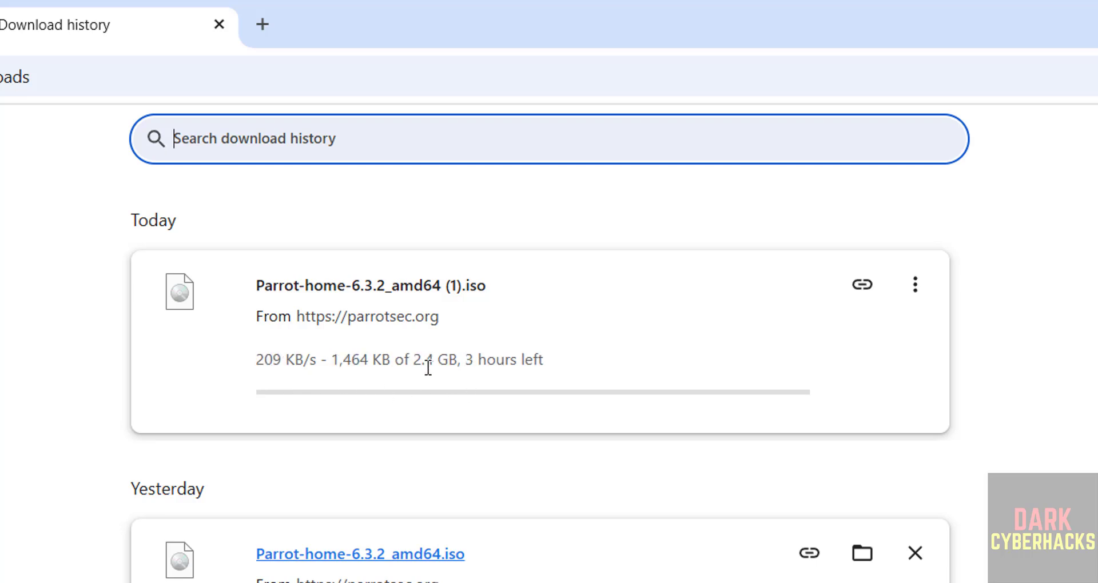
pyautogui.click(933, 292)
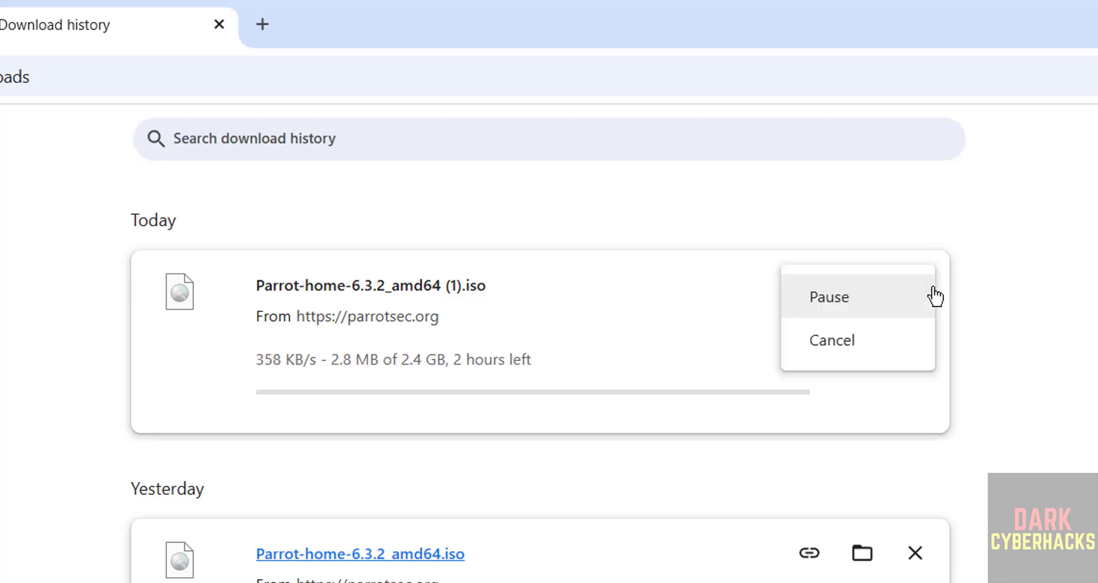
pyautogui.click(878, 342)
pyautogui.click(914, 296)
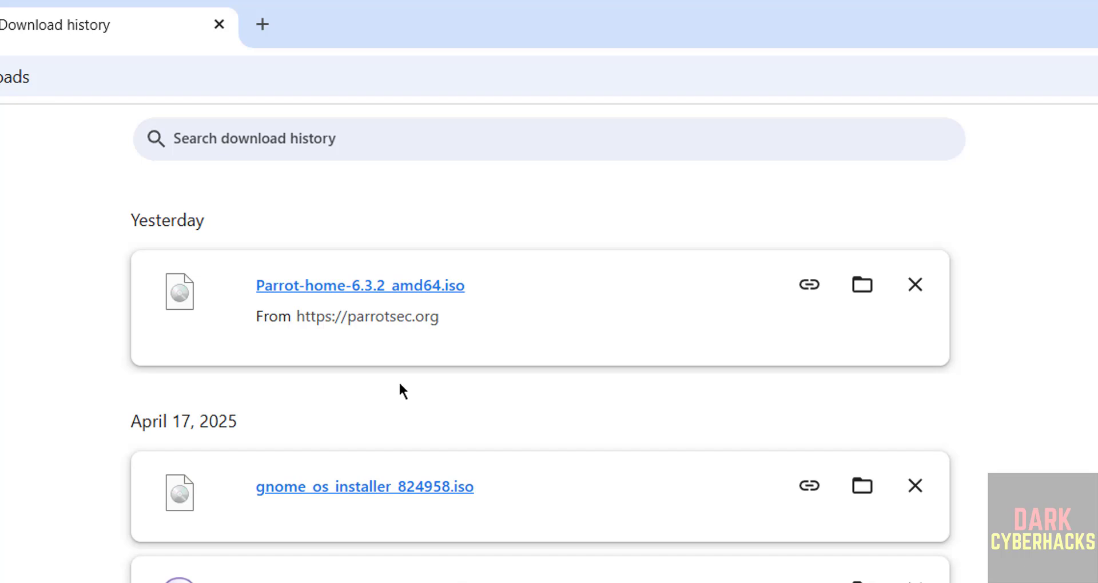
# Step: Launch VMware Workstation Pro from the Windows search
pyautogui.press('super')
pyautogui.write('vmware')
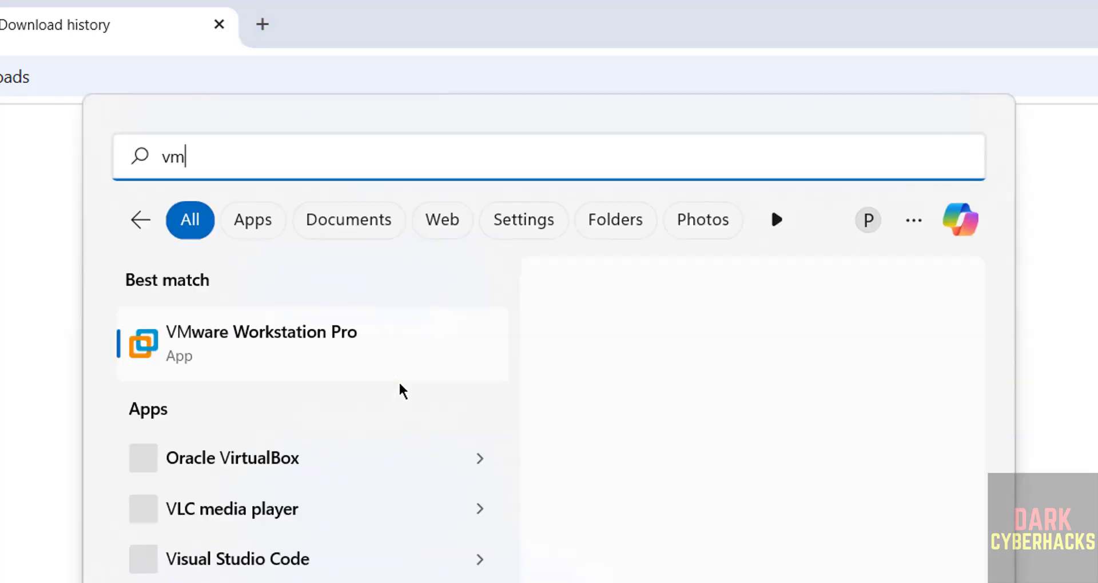
pyautogui.click(347, 359)
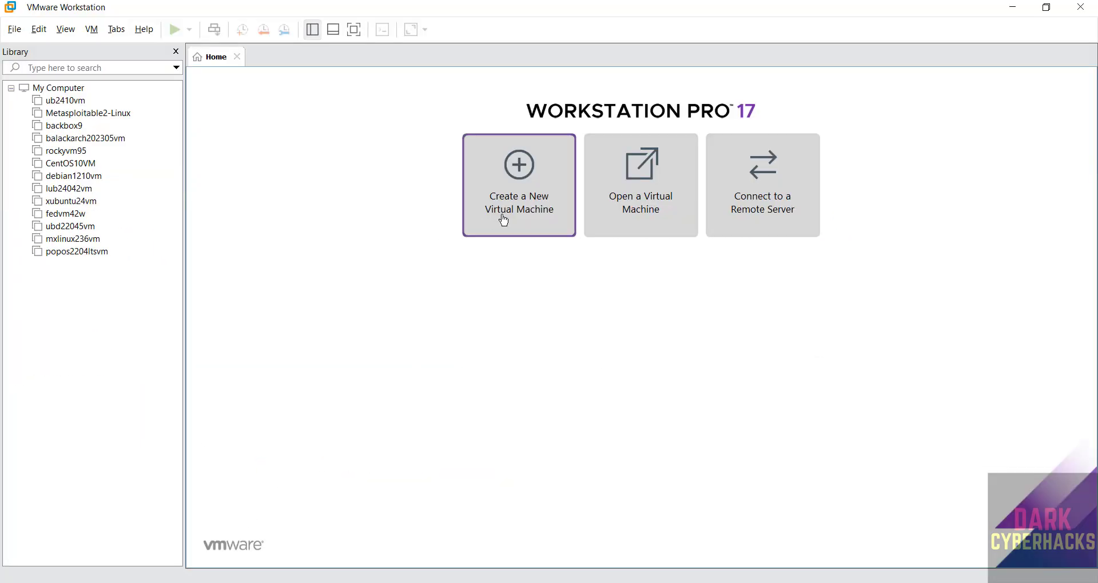
# Step: Start the New Virtual Machine Wizard and continue to the installer source step
pyautogui.click(14, 30)
pyautogui.moveTo(38, 29)
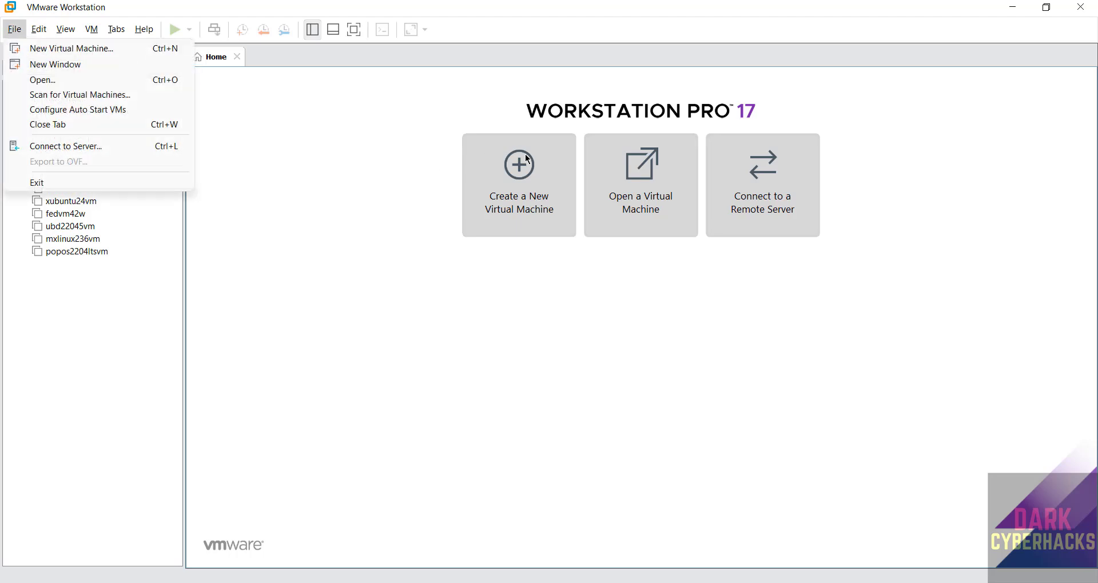
pyautogui.click(550, 190)
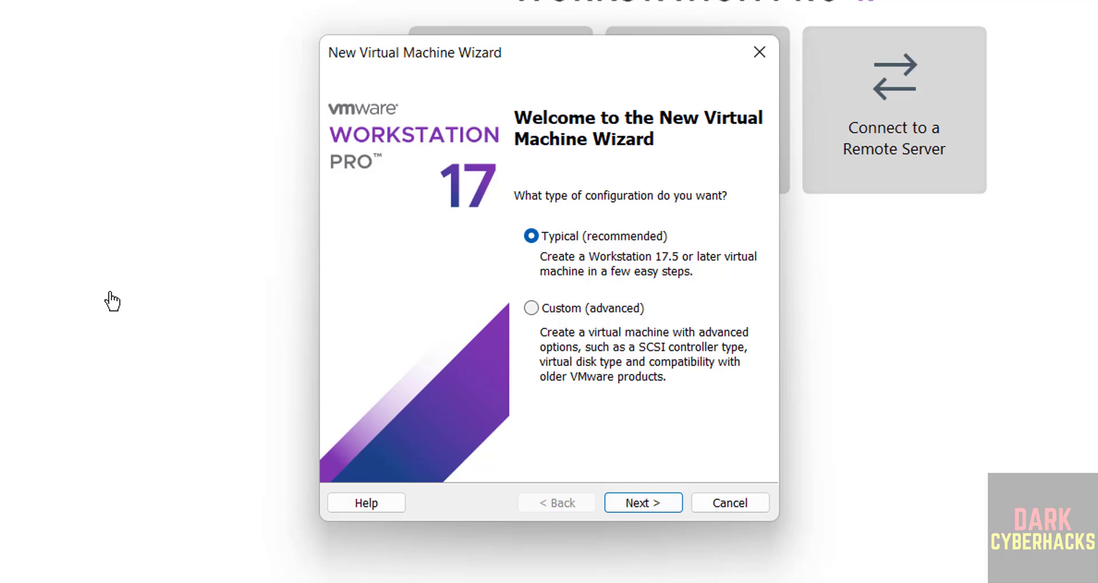
pyautogui.click(635, 502)
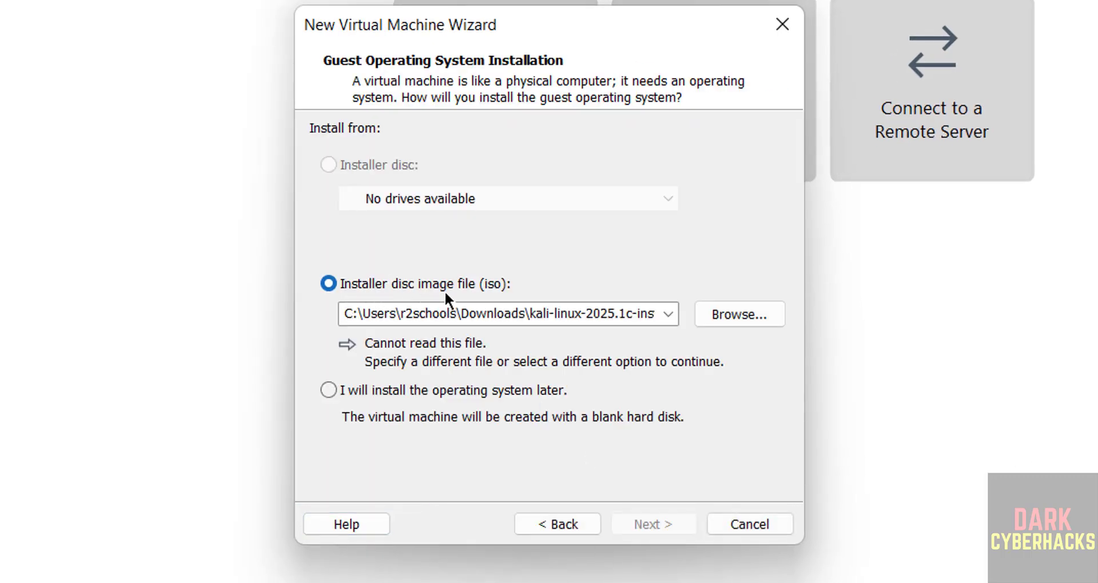
# Step: Select Parrot-home-6.3.2_amd64.iso as the installer disc image and continue
pyautogui.click(749, 315)
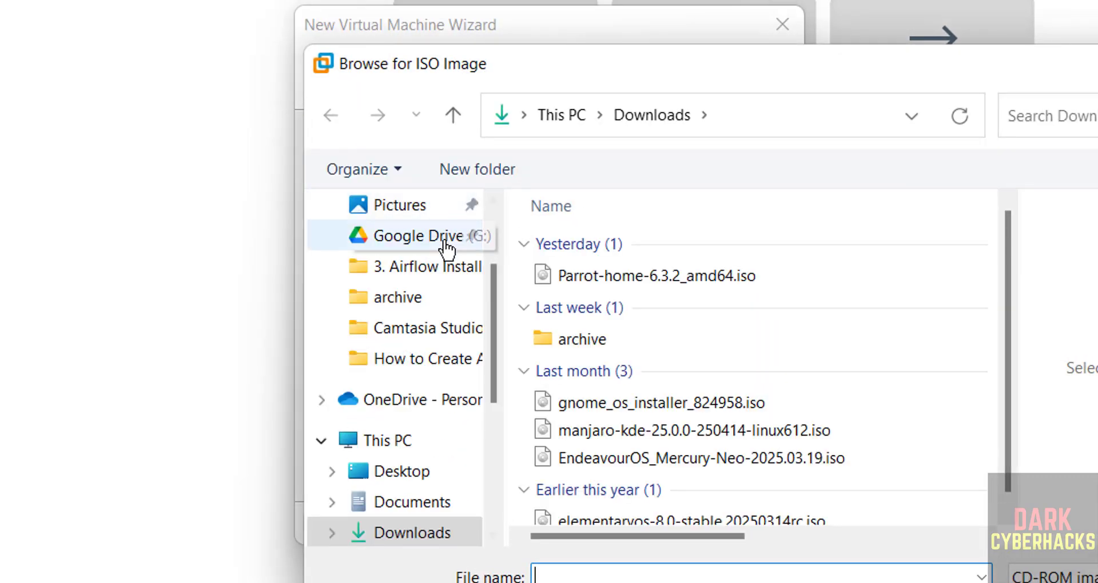
pyautogui.click(619, 276)
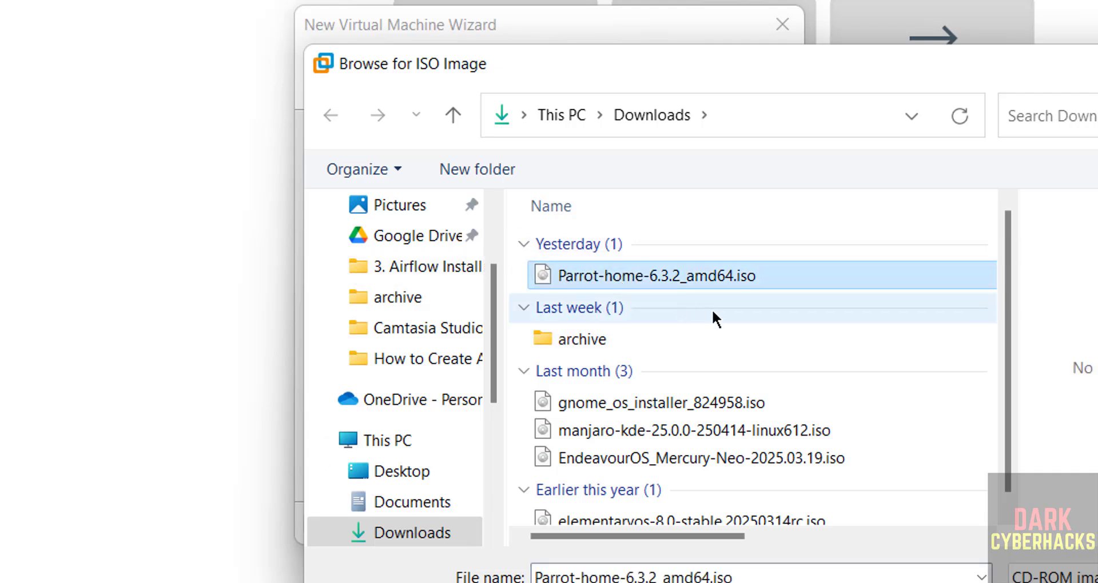
pyautogui.click(1078, 582)
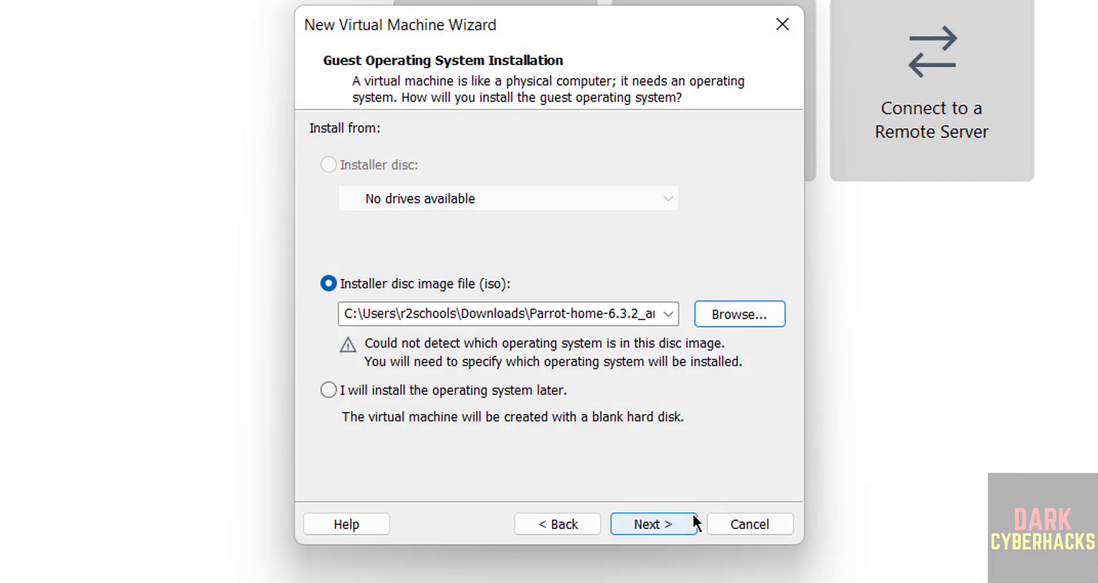
pyautogui.click(687, 522)
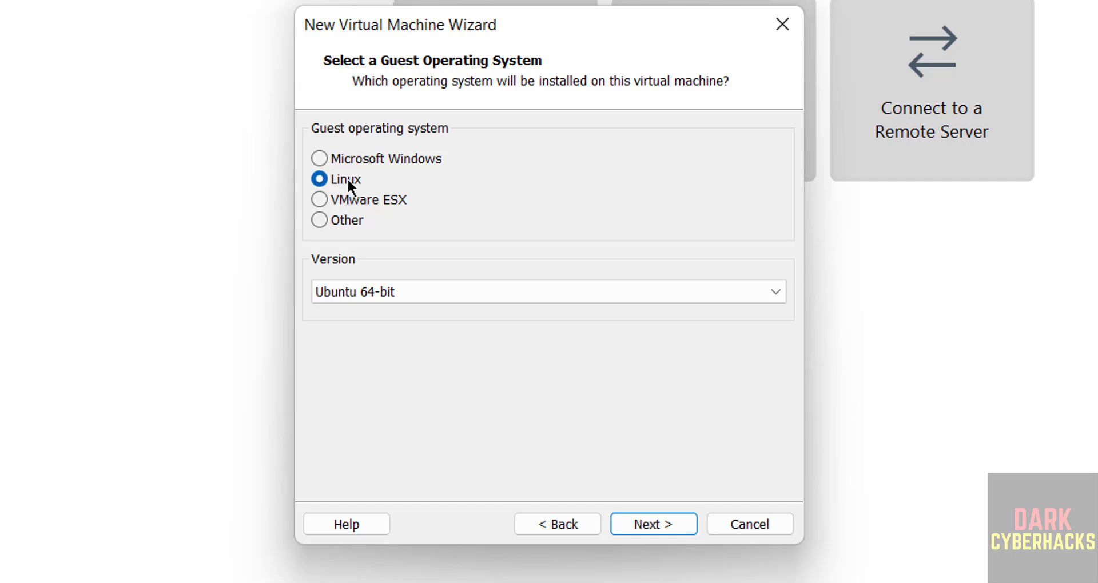
# Step: Choose Debian 12.x 64-bit as the Linux version and continue
pyautogui.click(340, 286)
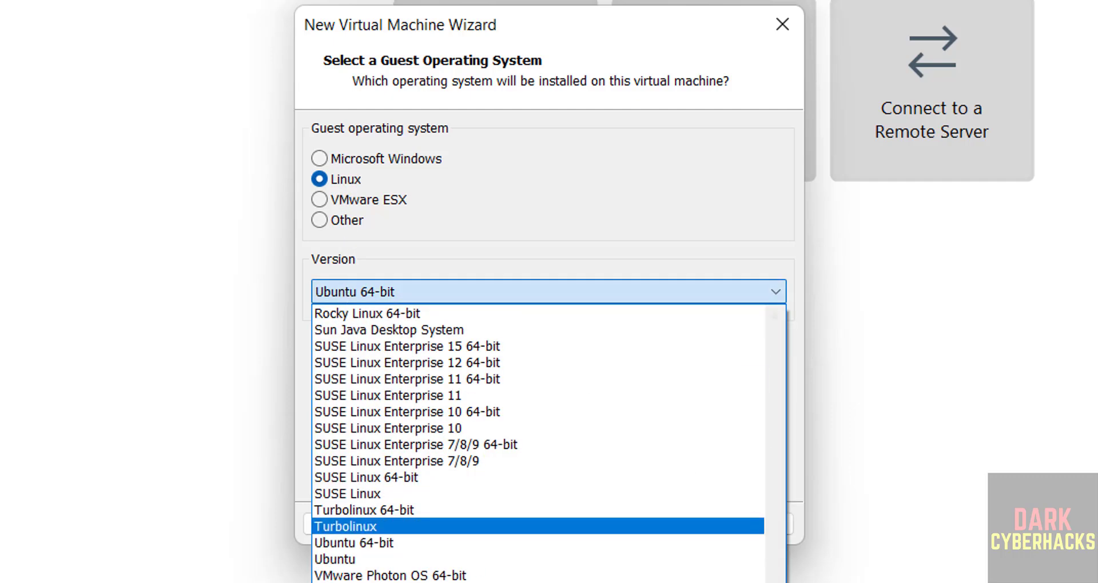
pyautogui.scroll(15, 704, 346)
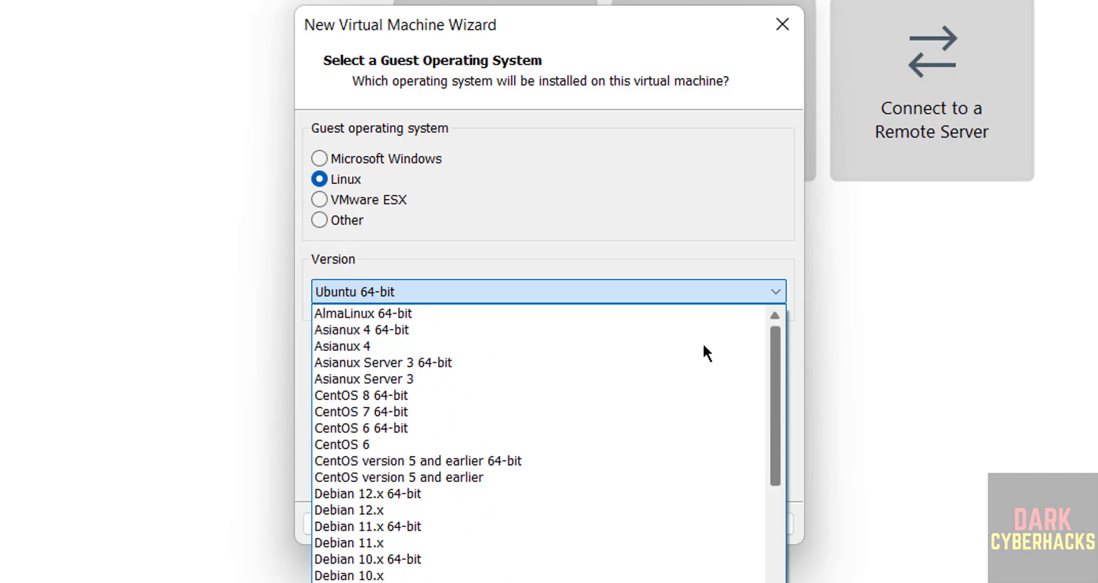
pyautogui.click(424, 495)
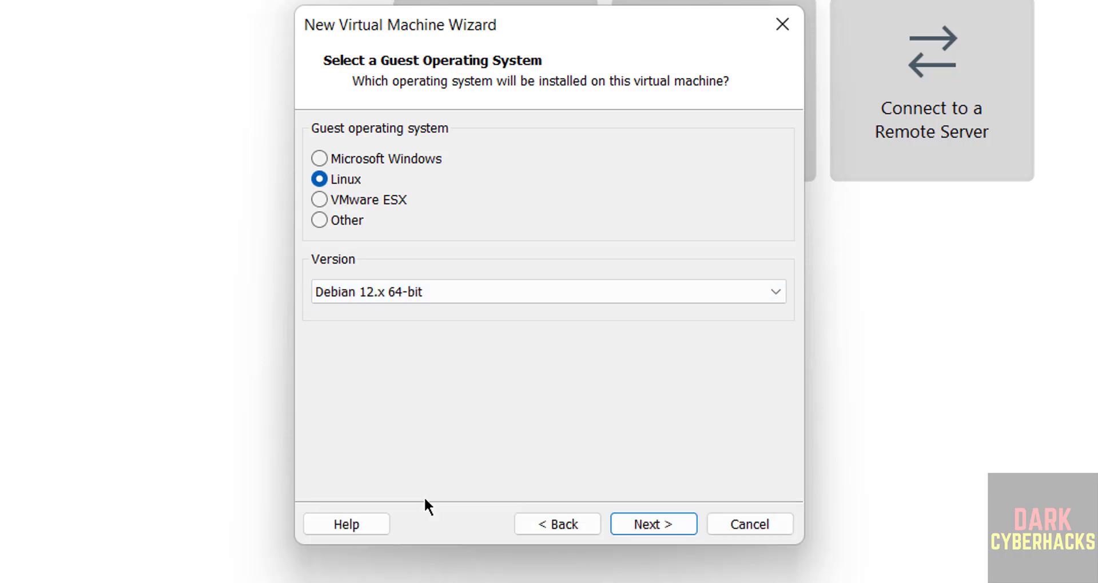
pyautogui.click(653, 523)
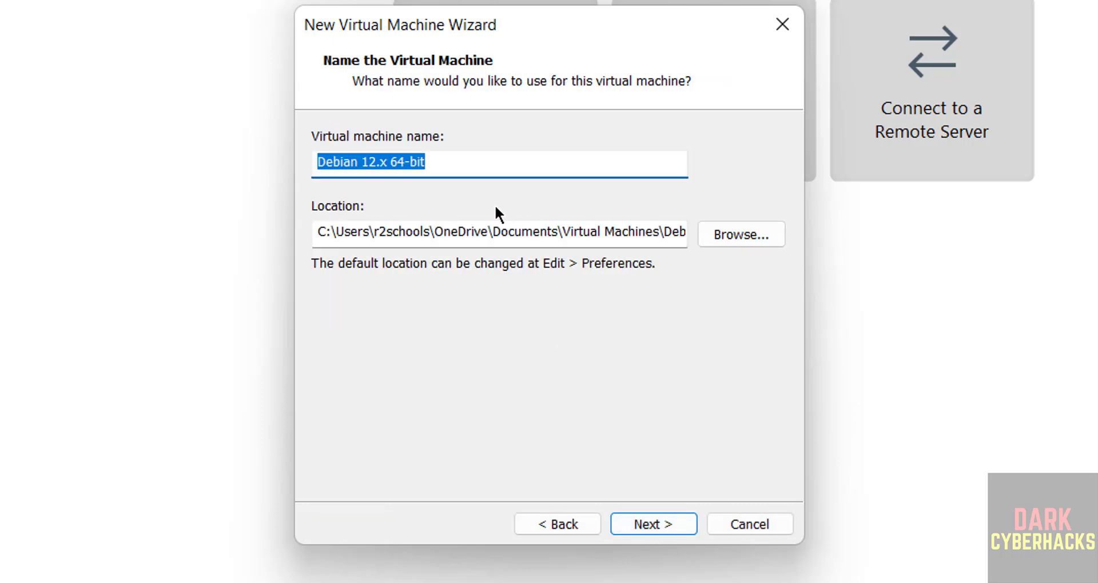
# Step: Name the machine parrothome63vm and browse to the One Touch (E:) drive
pyautogui.write('parrot')
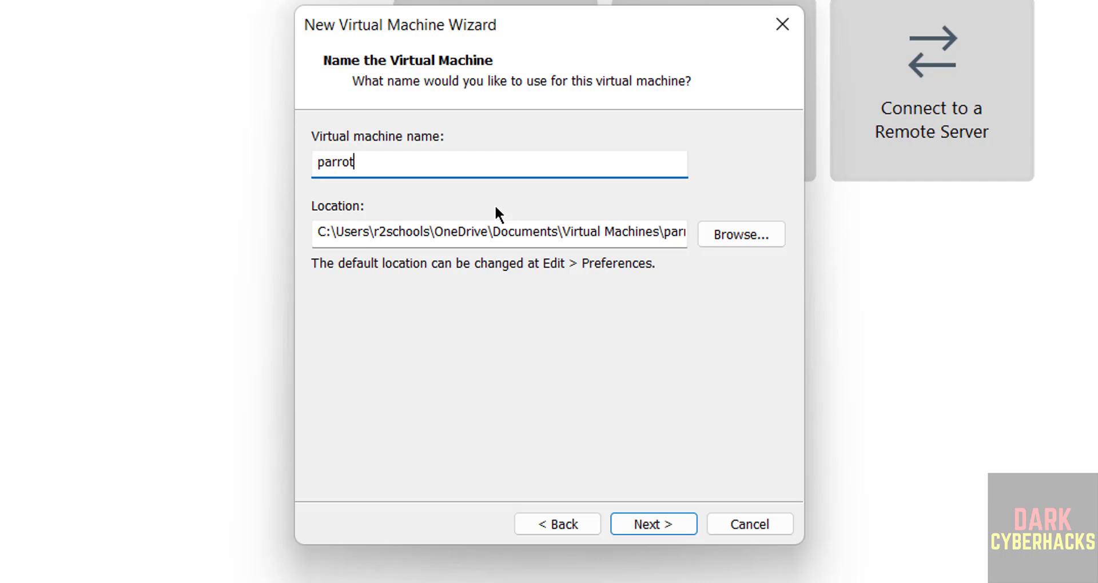
pyautogui.write('home63vm')
pyautogui.hotkey('ctrl', 'a')
pyautogui.hotkey('ctrl', 'c')
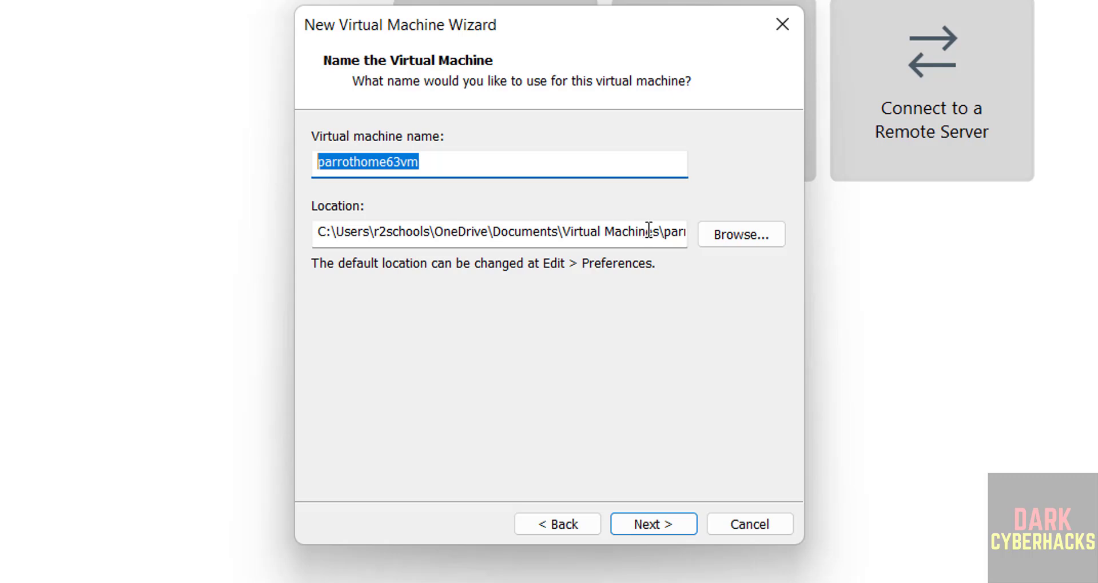
pyautogui.click(716, 236)
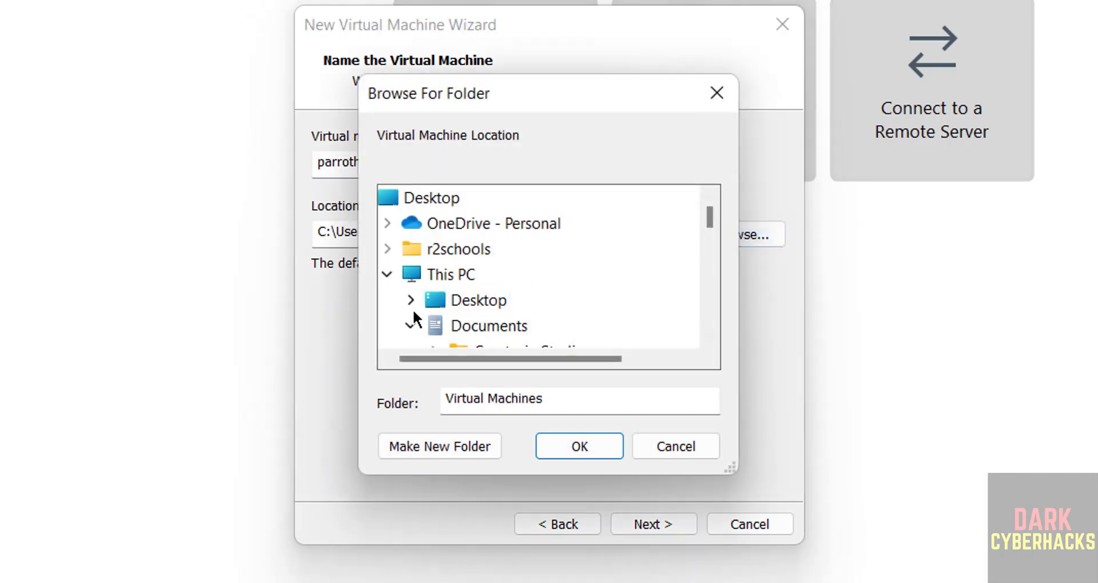
pyautogui.click(410, 324)
pyautogui.click(708, 271)
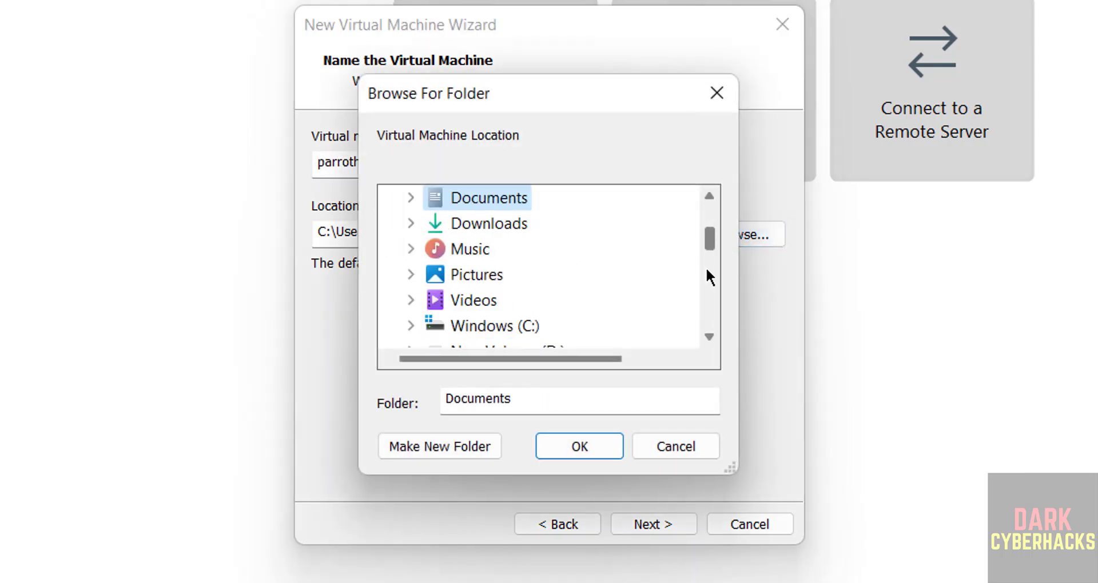
pyautogui.click(708, 272)
pyautogui.click(505, 257)
pyautogui.doubleClick(505, 262)
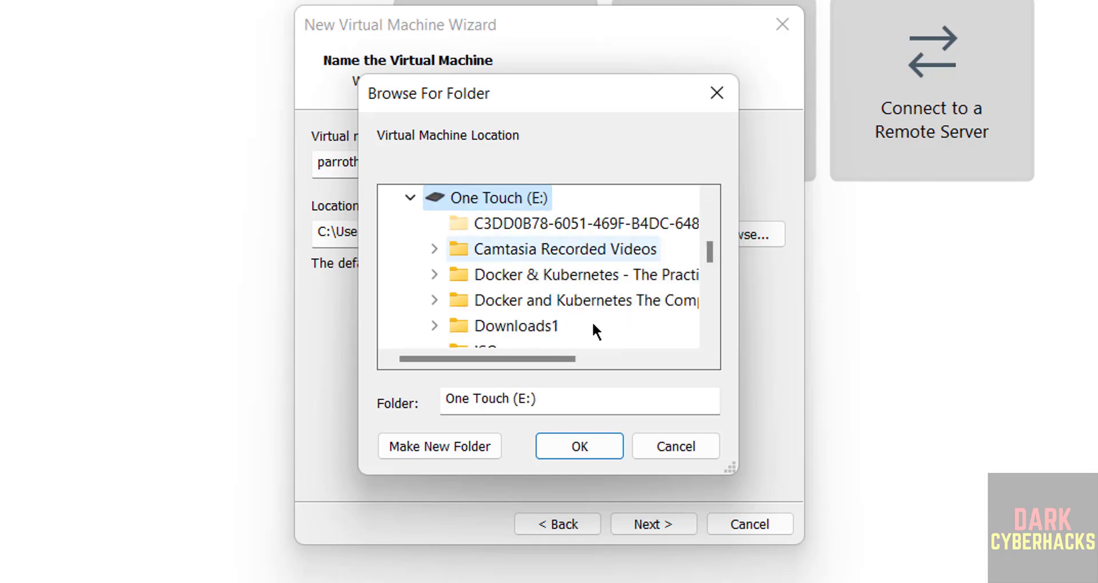
# Step: Create a parrothome63vm folder inside E:\VMS and choose it as the location
pyautogui.click(712, 315)
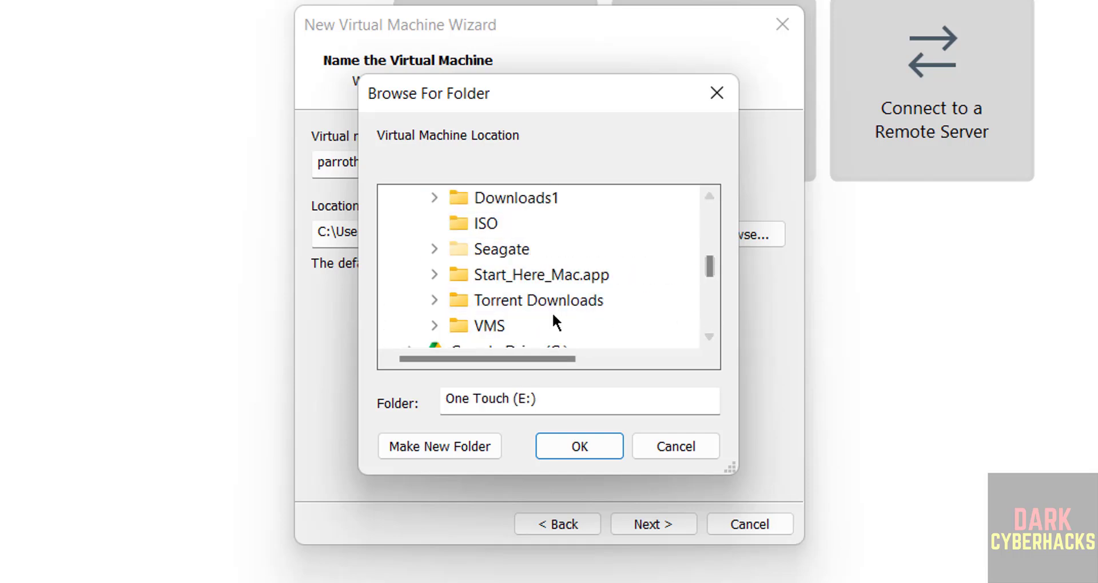
pyautogui.doubleClick(497, 328)
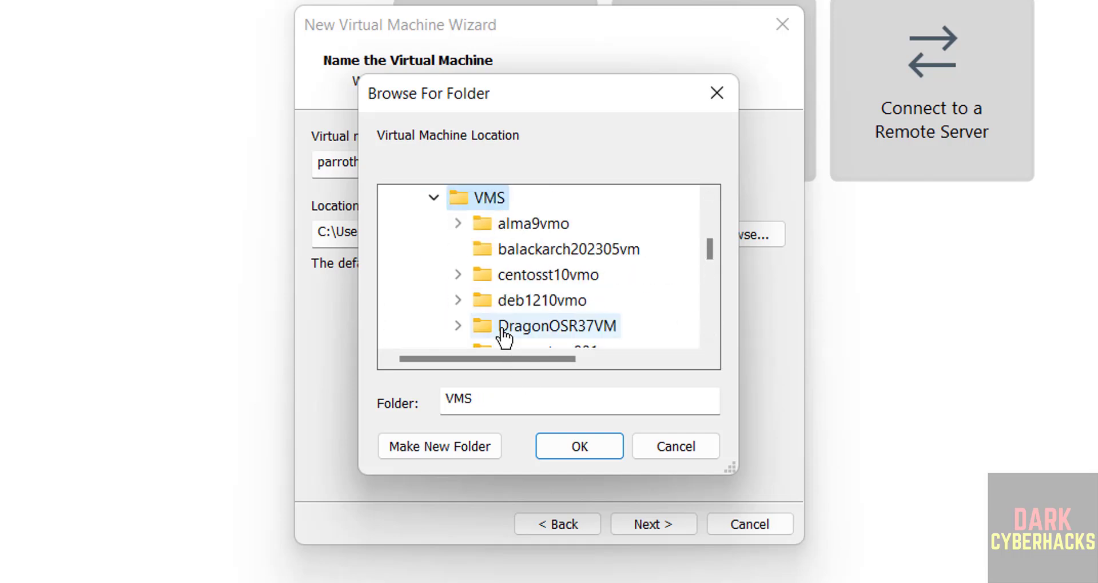
pyautogui.click(400, 447)
pyautogui.hotkey('ctrl', 'v')
pyautogui.press('Return')
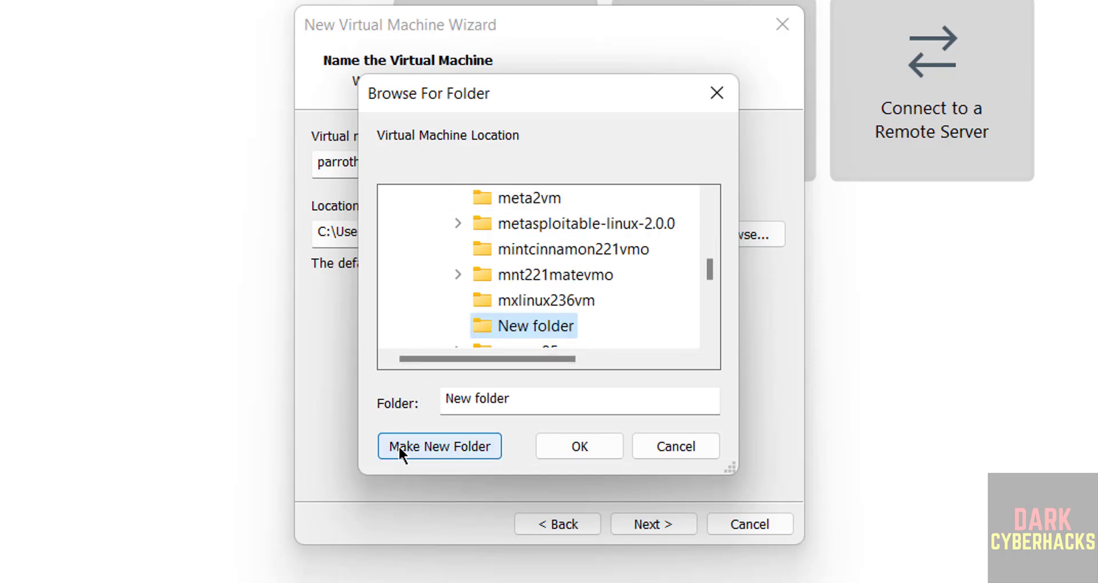
pyautogui.click(545, 447)
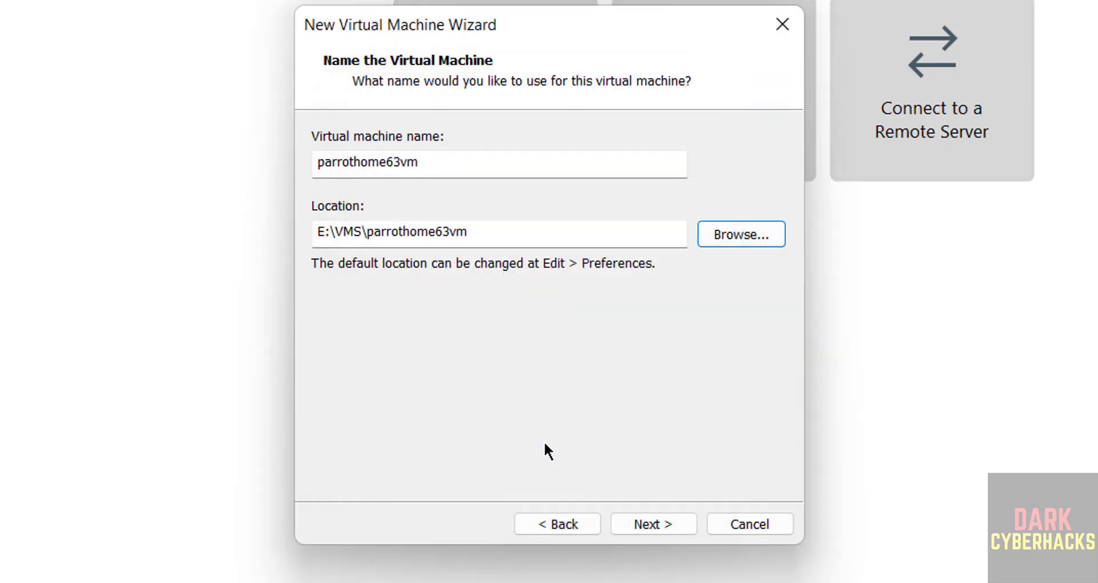
# Step: Set a 50 GB virtual disk stored as a single file
pyautogui.click(641, 525)
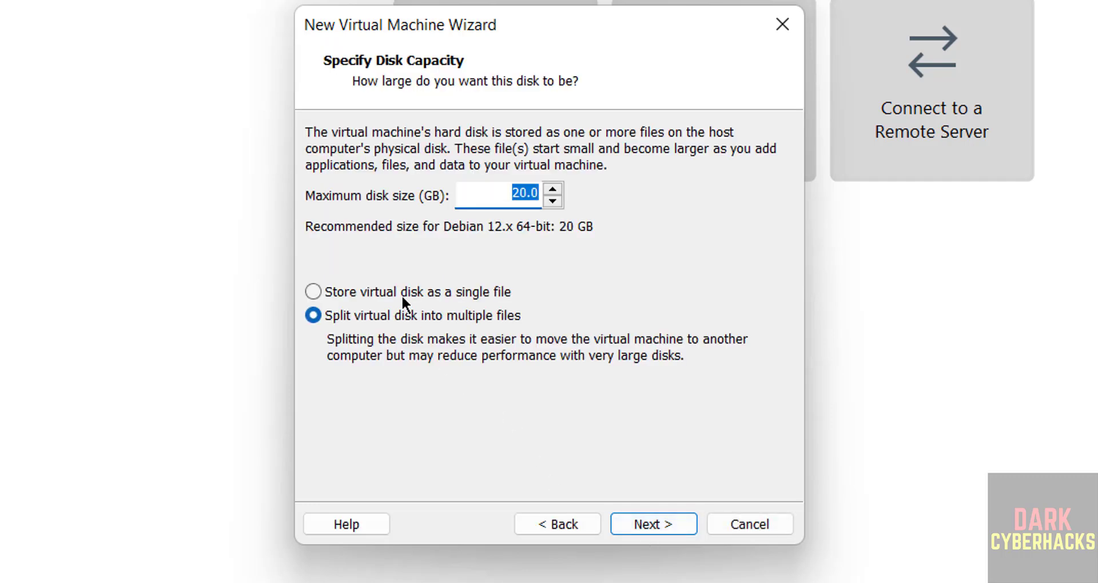
pyautogui.click(401, 294)
pyautogui.click(505, 201)
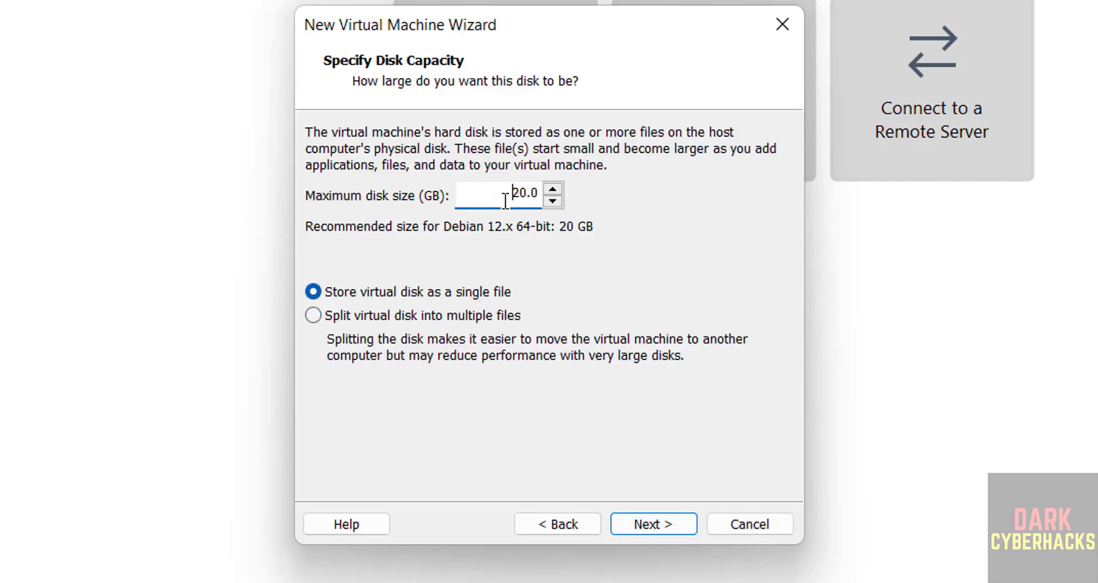
pyautogui.doubleClick(506, 201)
pyautogui.write('50')
pyautogui.click(649, 524)
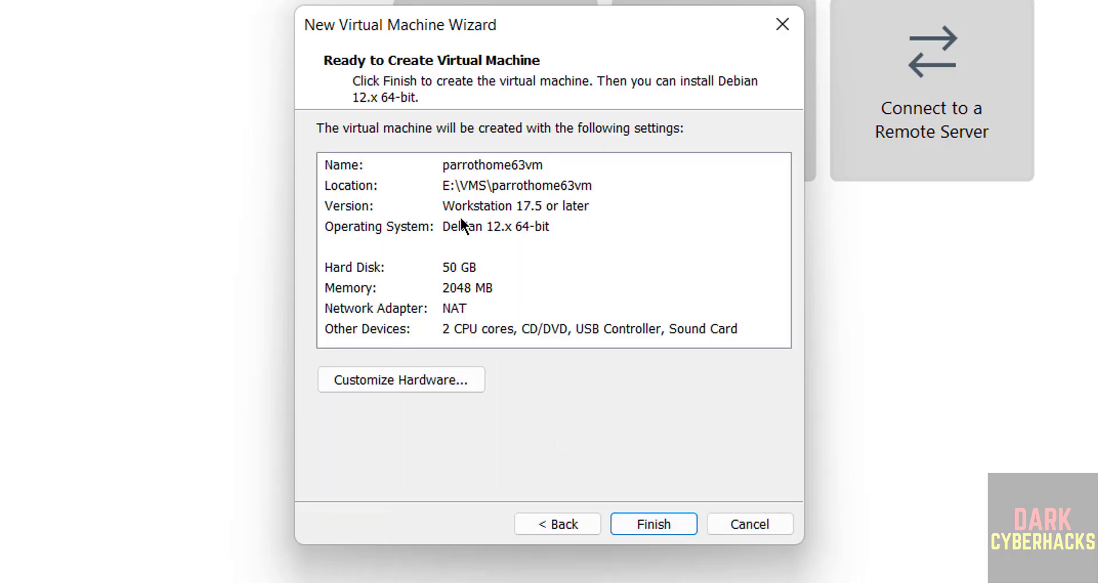
# Step: Raise the machine's memory from 2048 MB to 4096 MB in the hardware settings
pyautogui.click(355, 288)
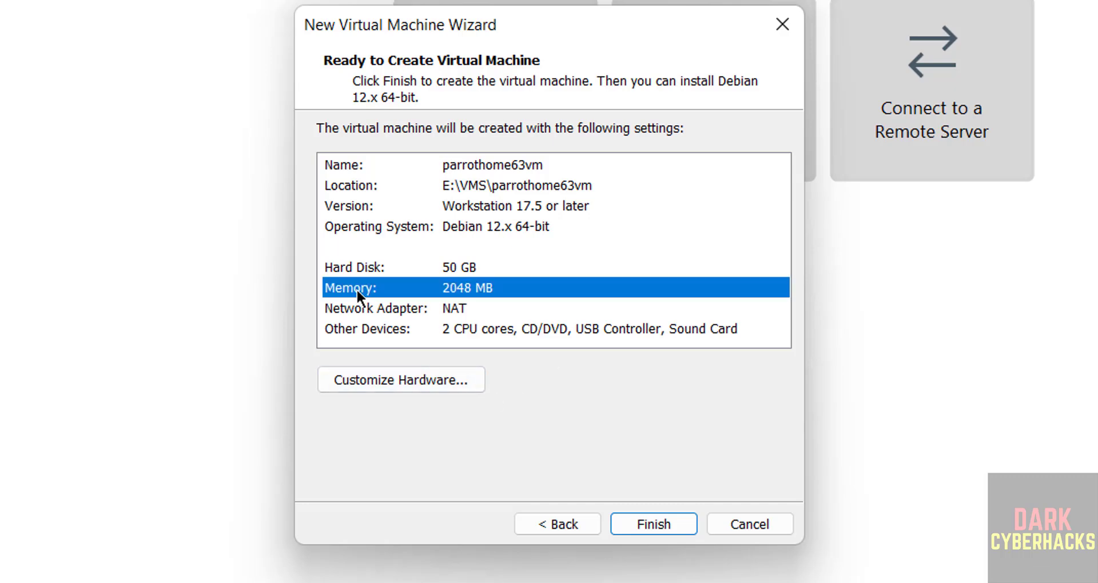
pyautogui.click(345, 372)
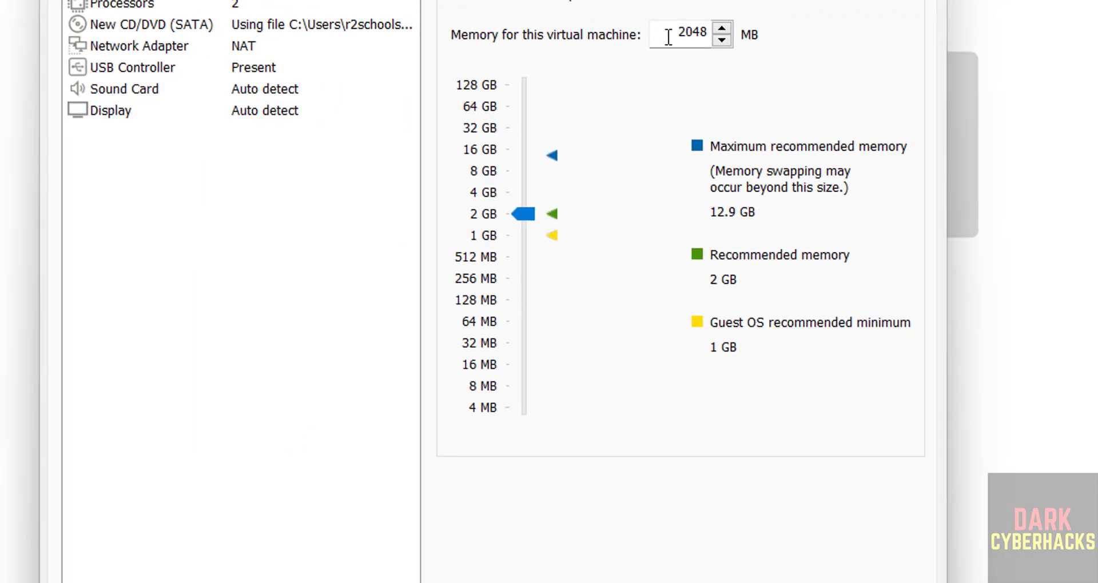
pyautogui.moveTo(668, 36); pyautogui.dragTo(722, 32)
pyautogui.moveTo(522, 214); pyautogui.dragTo(519, 192)
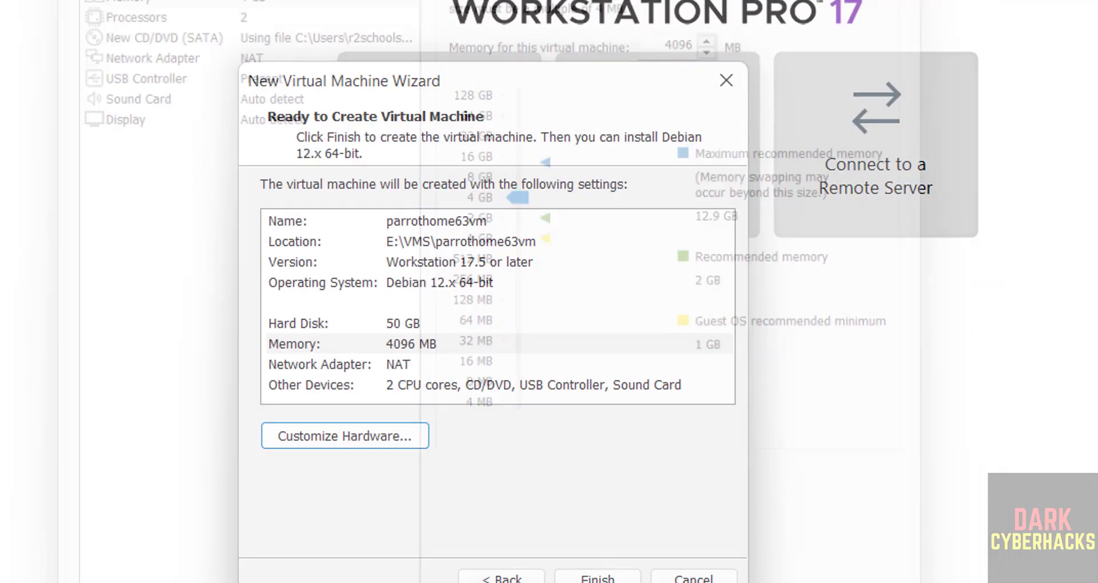
# Step: Finish the wizard and power on parrothome63vm from the Library
pyautogui.click(658, 533)
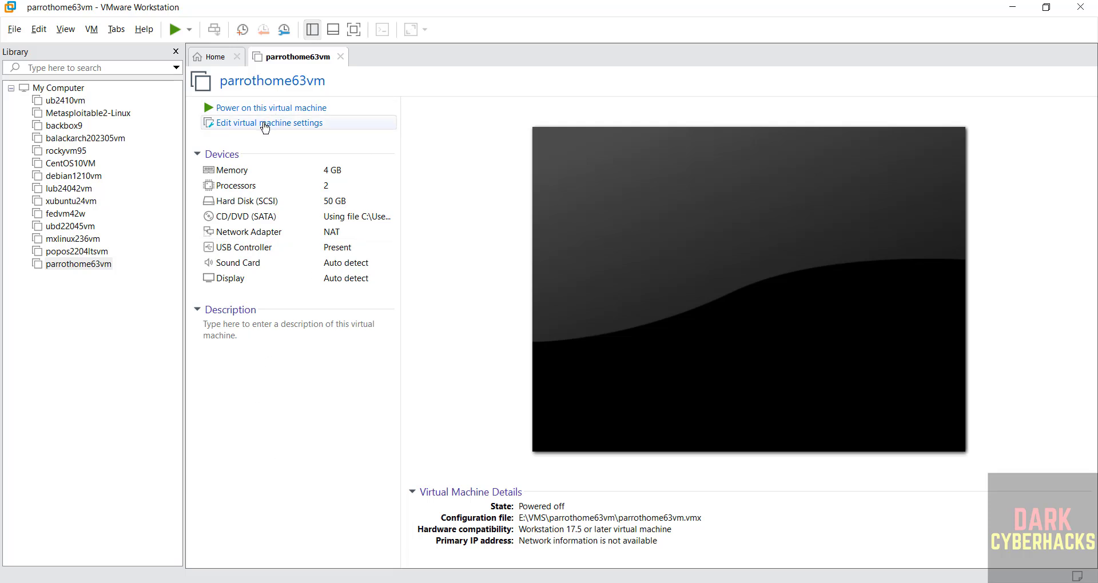
pyautogui.rightClick(96, 265)
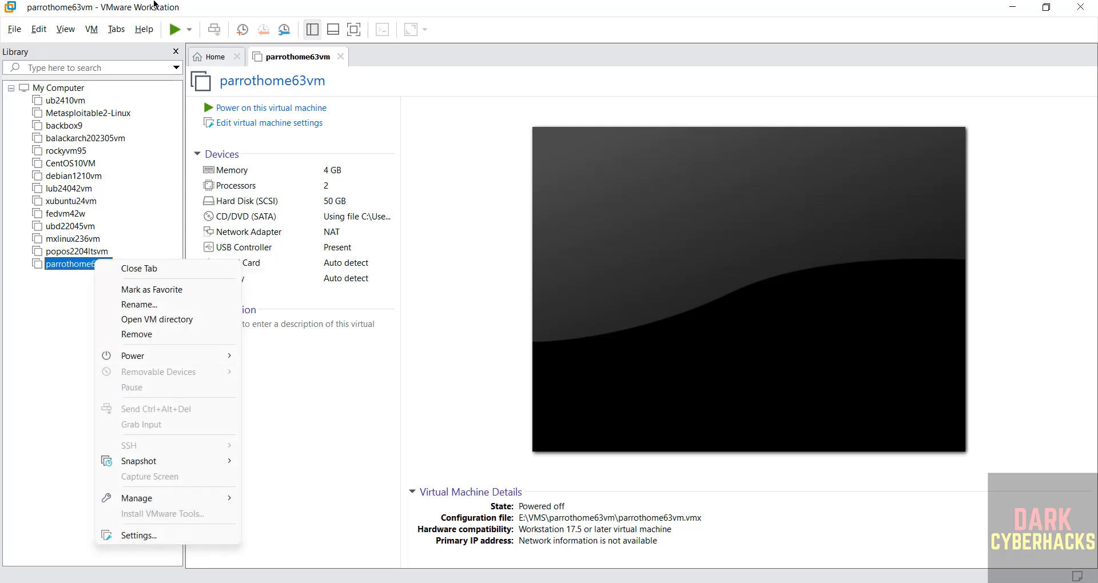
pyautogui.click(91, 29)
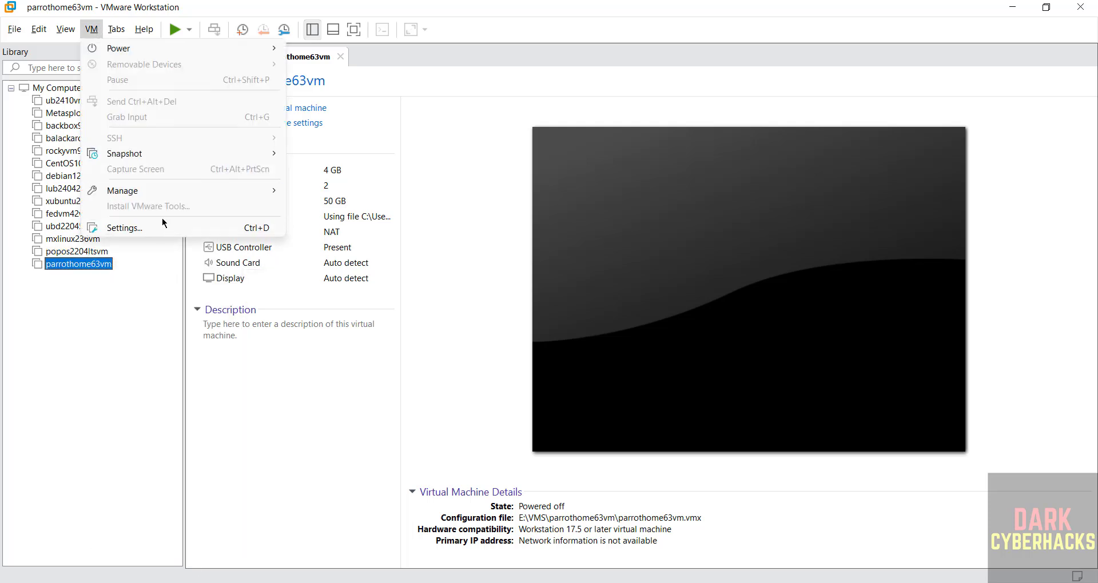
pyautogui.click(458, 318)
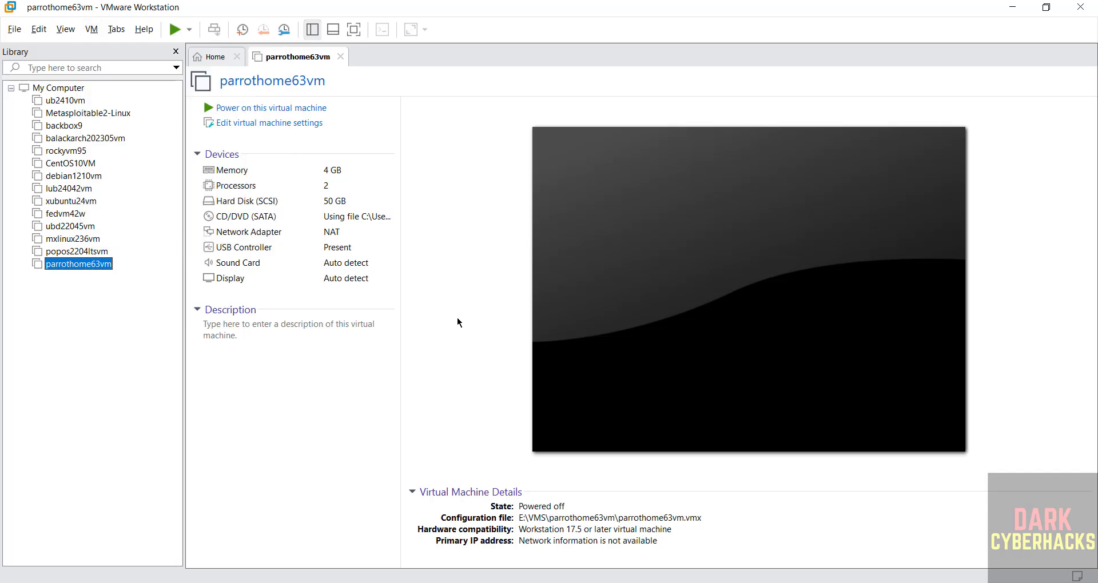
pyautogui.click(278, 109)
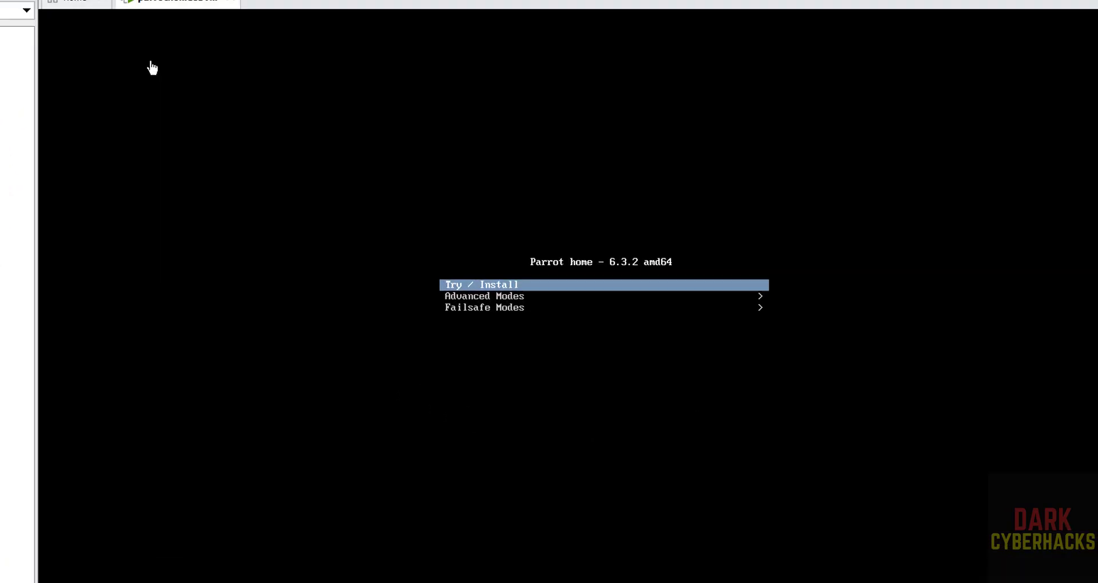
# Step: Boot the Parrot live system using the Try / Install option
pyautogui.press('Down')
pyautogui.press('Up')
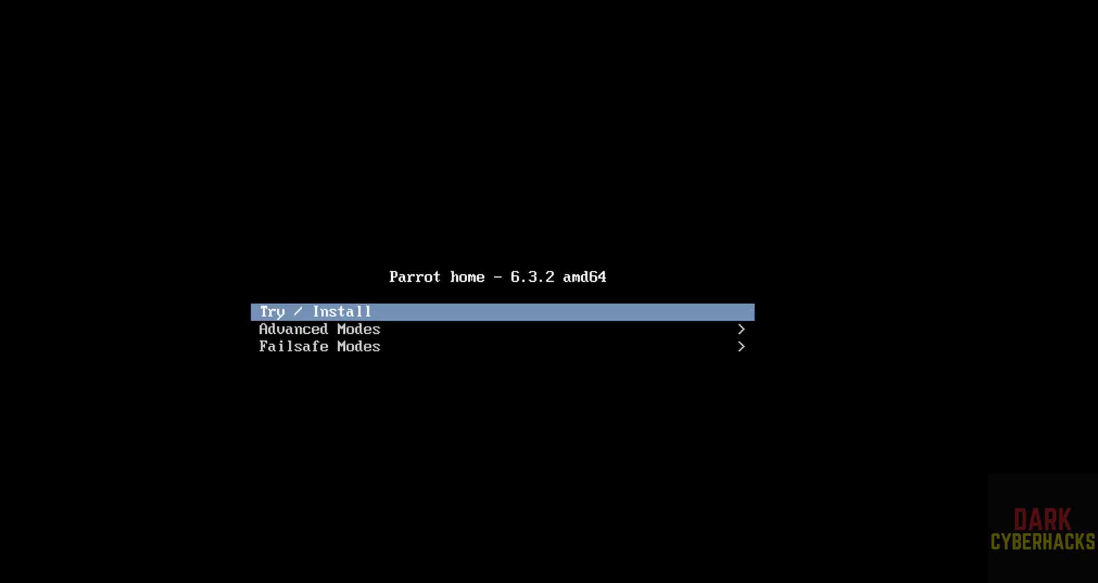
pyautogui.press('Return')
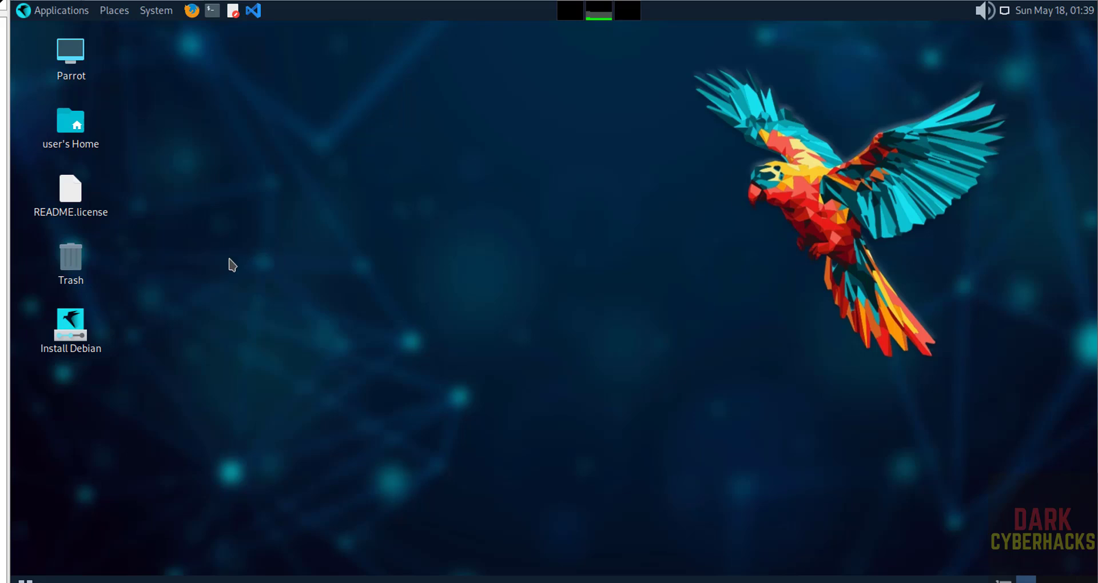
# Step: Open the Install Debian launcher on the live desktop
pyautogui.click(76, 323)
pyautogui.rightClick(77, 324)
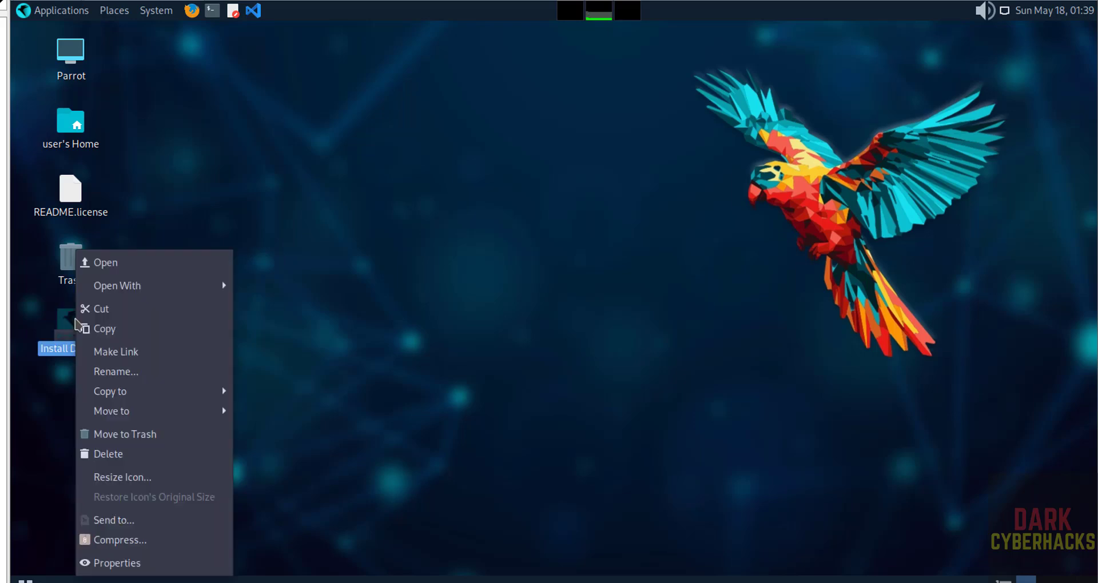
pyautogui.click(132, 266)
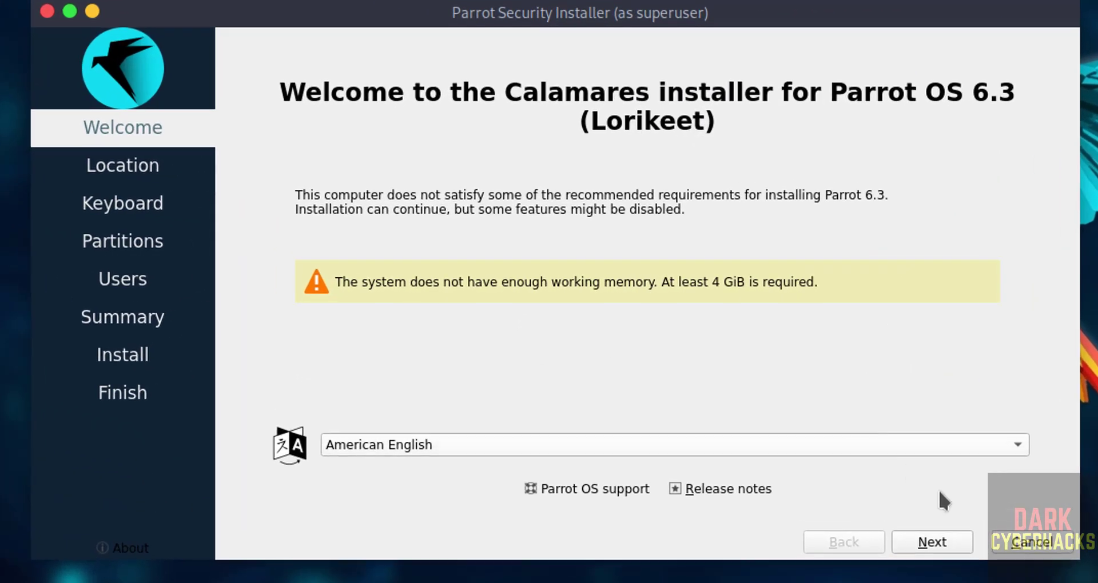
# Step: Set the installer's timezone to Asia/Kolkata on the map
pyautogui.click(918, 537)
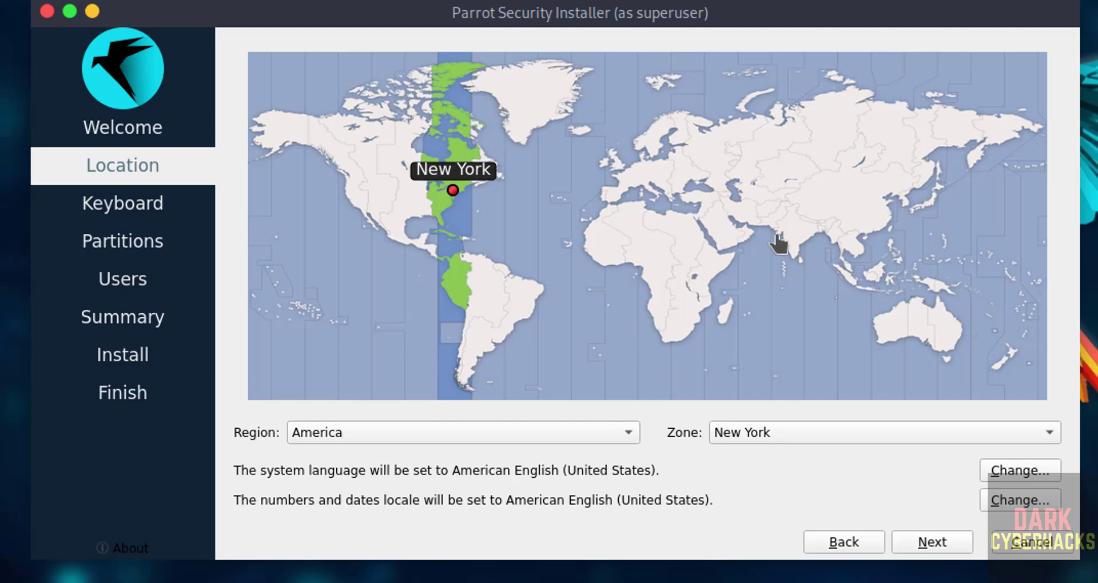
pyautogui.click(365, 436)
pyautogui.click(370, 435)
pyautogui.click(795, 247)
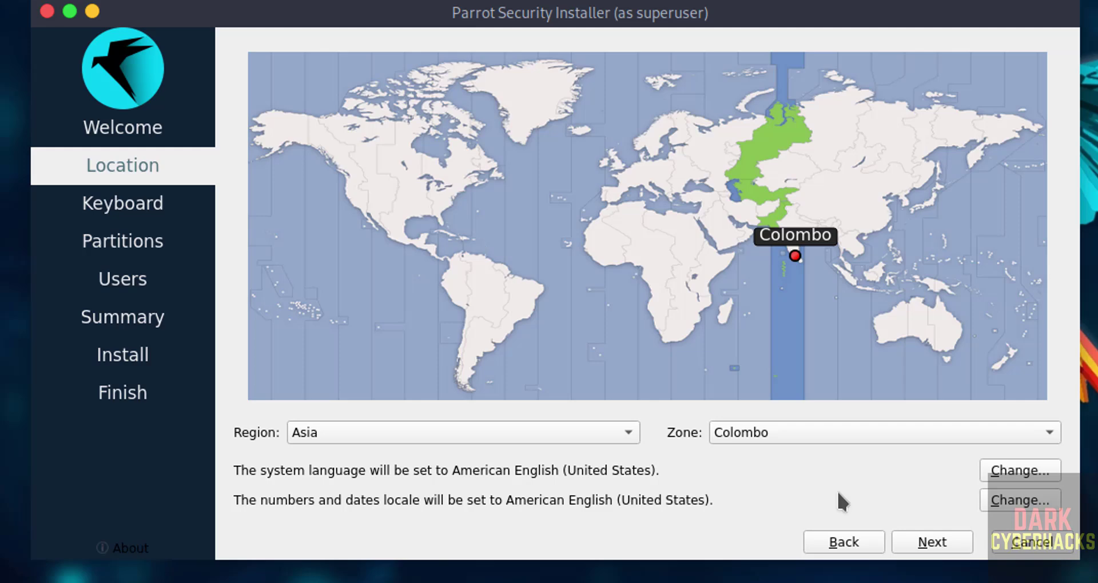
pyautogui.click(801, 224)
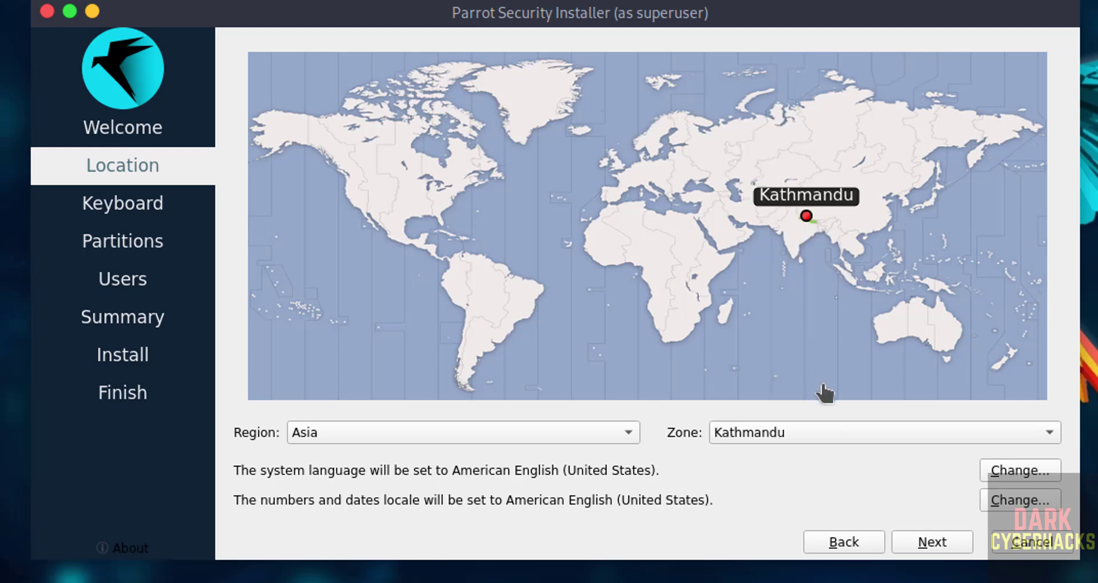
pyautogui.click(807, 233)
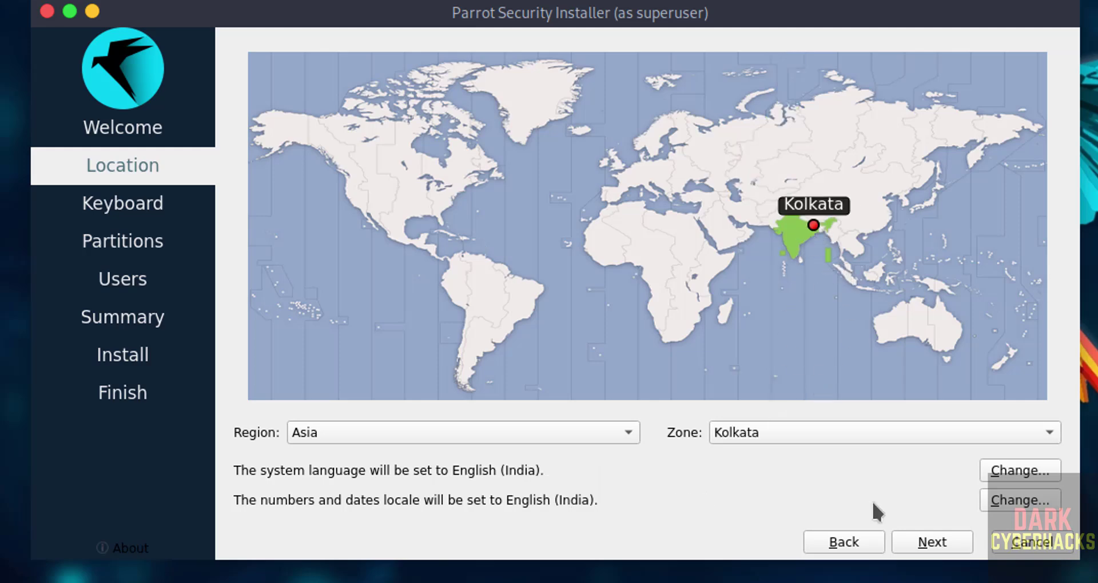
pyautogui.click(917, 543)
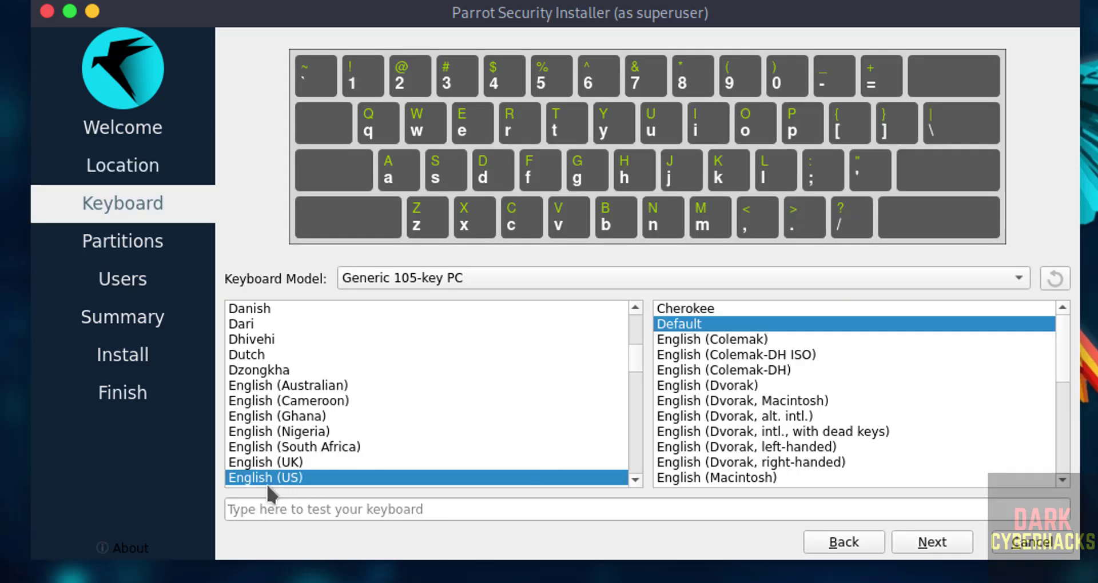
# Step: Keep the English (US) keyboard and choose Erase disk for the 50 GiB drive
pyautogui.click(949, 546)
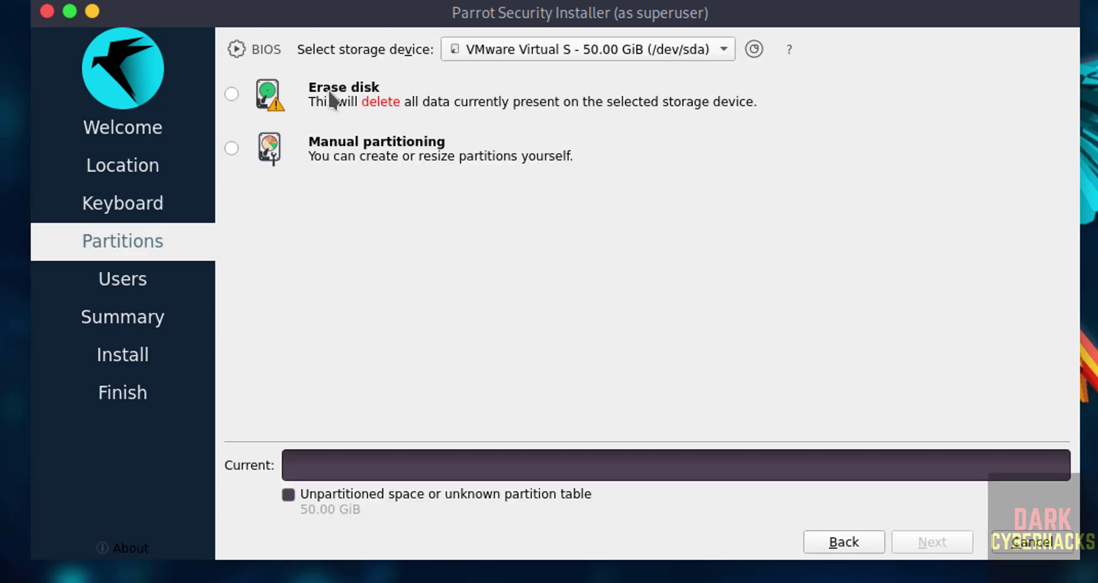
pyautogui.click(289, 98)
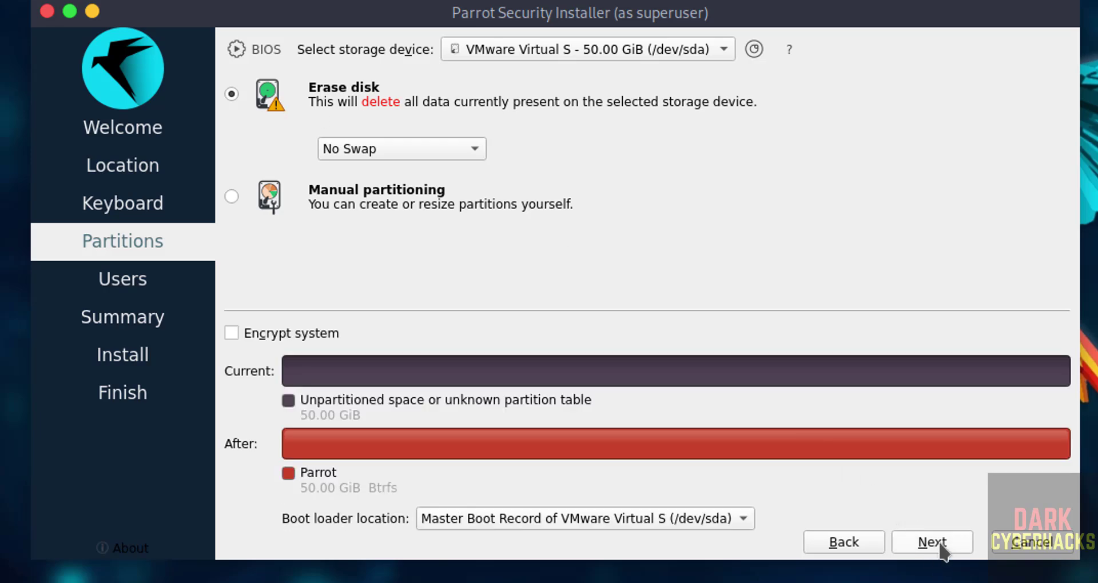
pyautogui.click(941, 544)
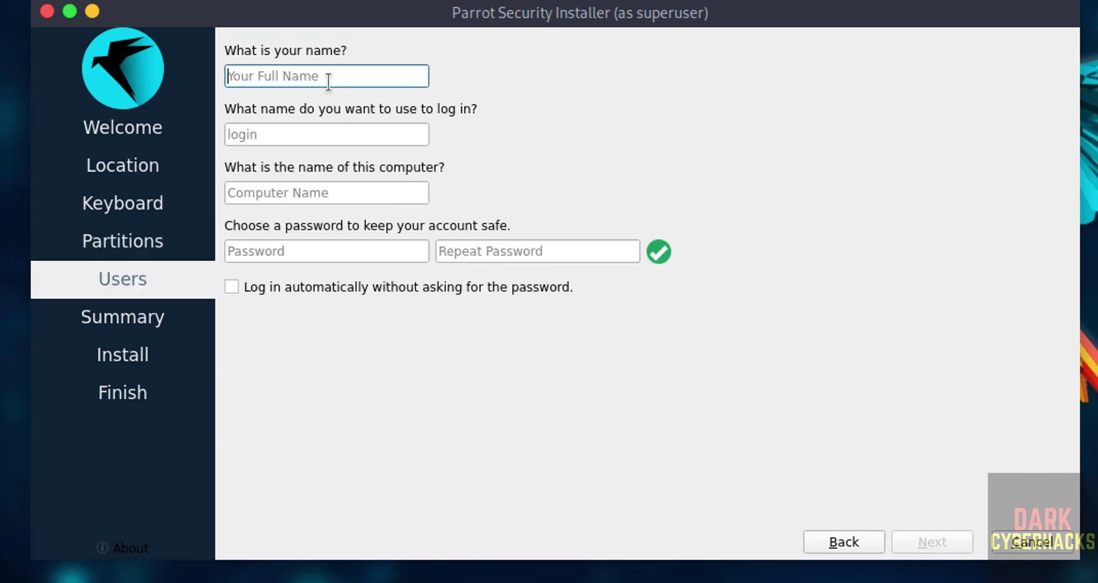
# Step: Enter the user's full name and login, and rename the computer to ph63vm
pyautogui.write('r2schools')
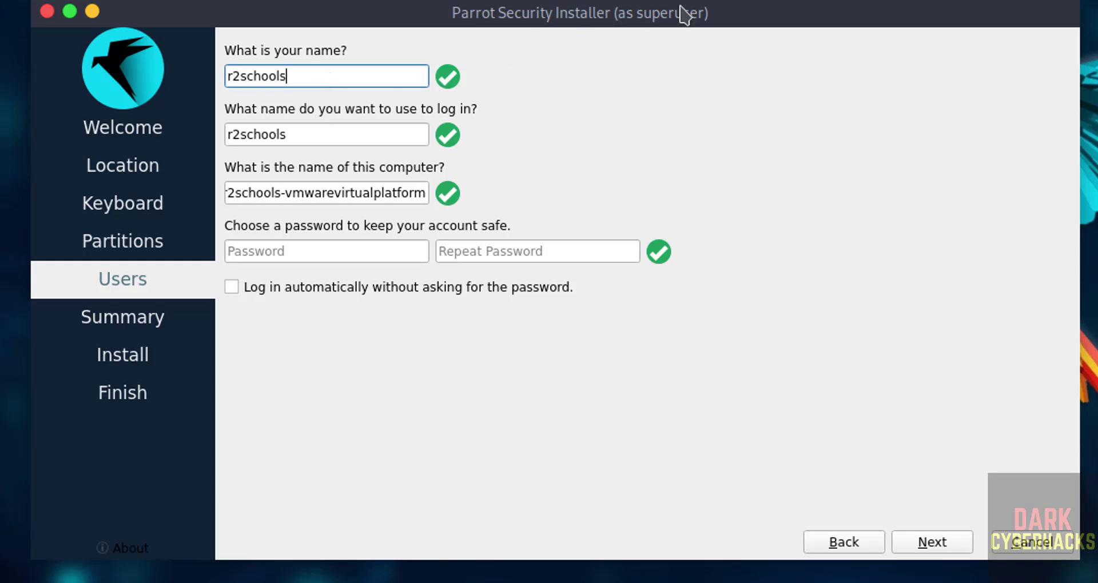
pyautogui.moveTo(318, 135); pyautogui.dragTo(223, 141)
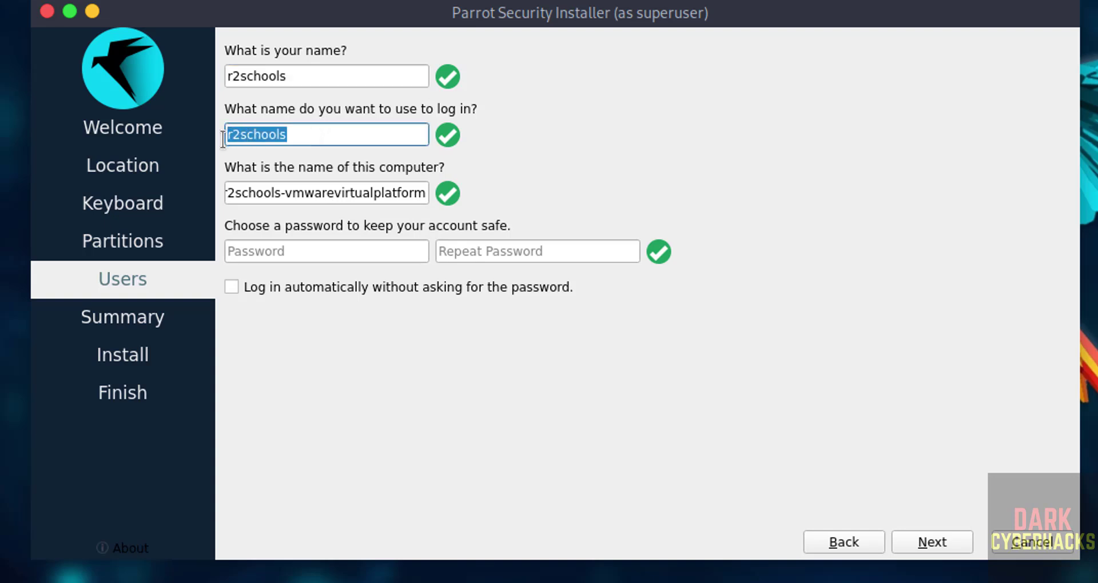
pyautogui.moveTo(308, 71); pyautogui.dragTo(194, 70)
pyautogui.doubleClick(364, 194)
pyautogui.rightClick(363, 192)
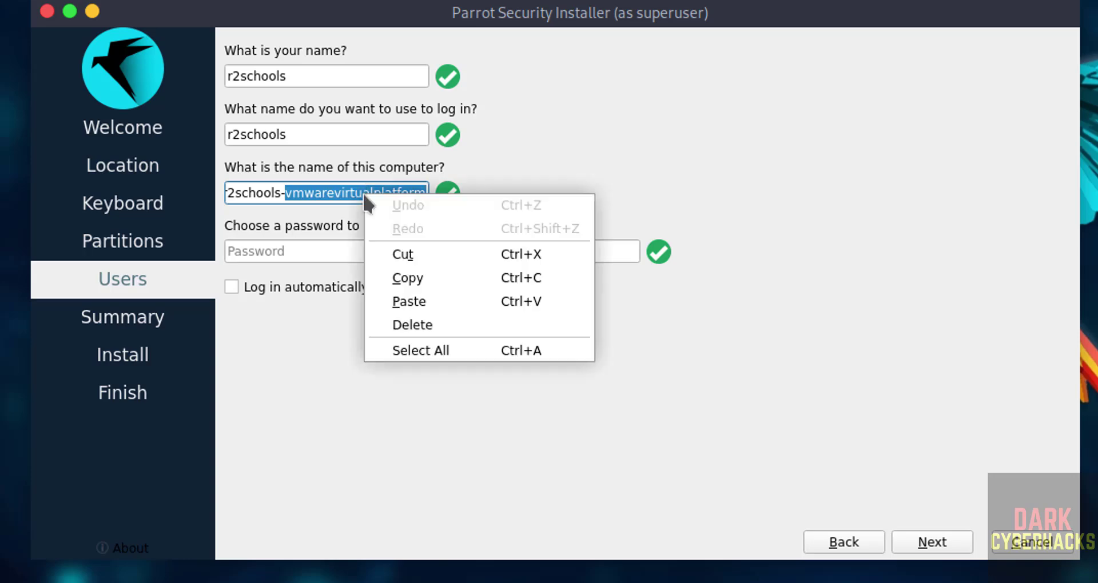
pyautogui.click(245, 196)
pyautogui.tripleClick(245, 196)
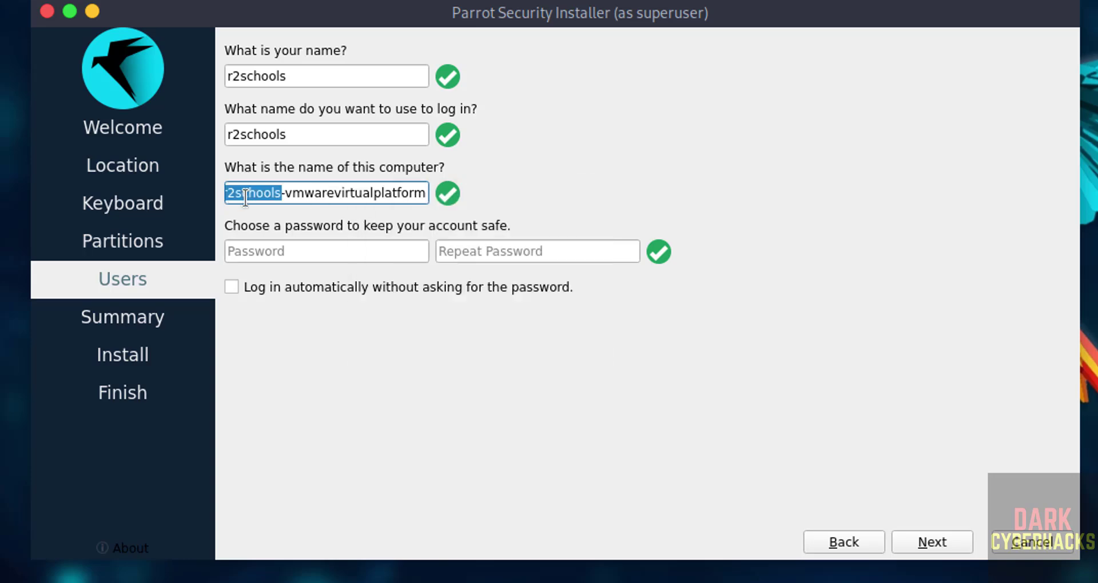
pyautogui.write('ph')
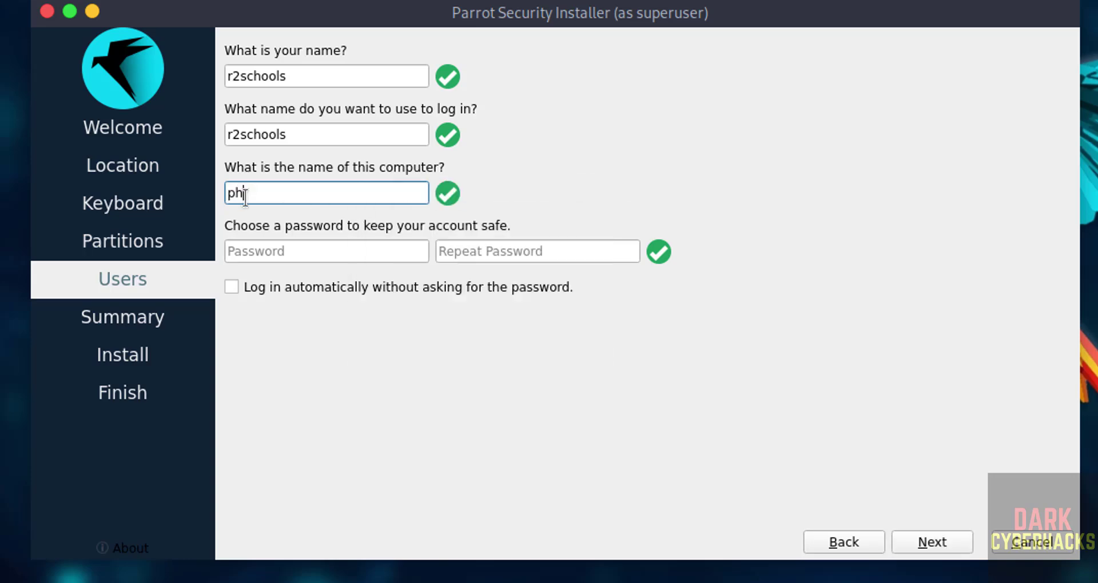
pyautogui.write('p3vm')
# Step: Type the account password and repeat it in the confirmation field
pyautogui.press('Tab')
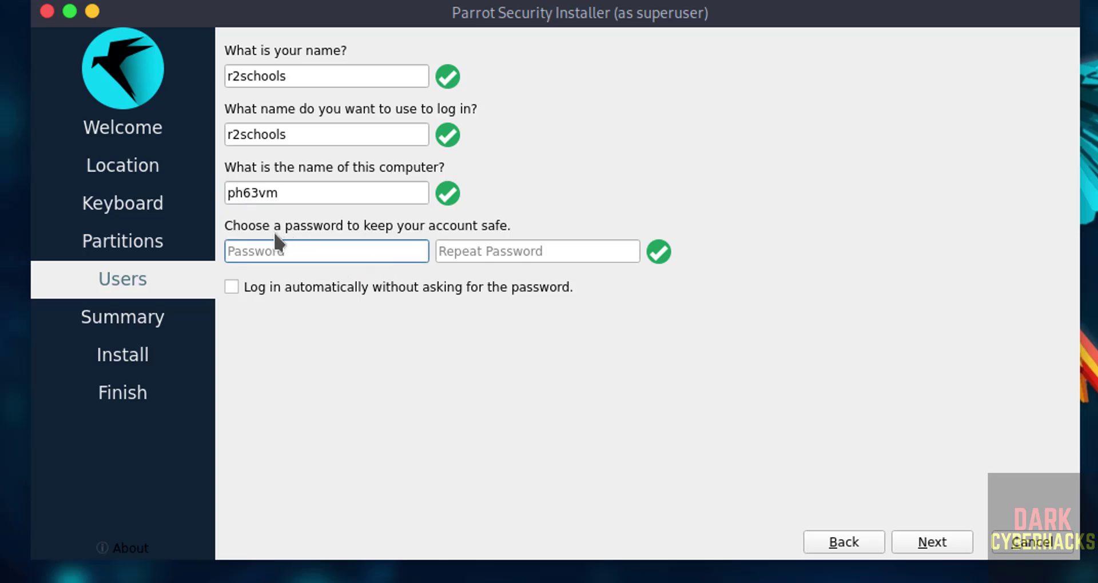
pyautogui.write('r2schools')
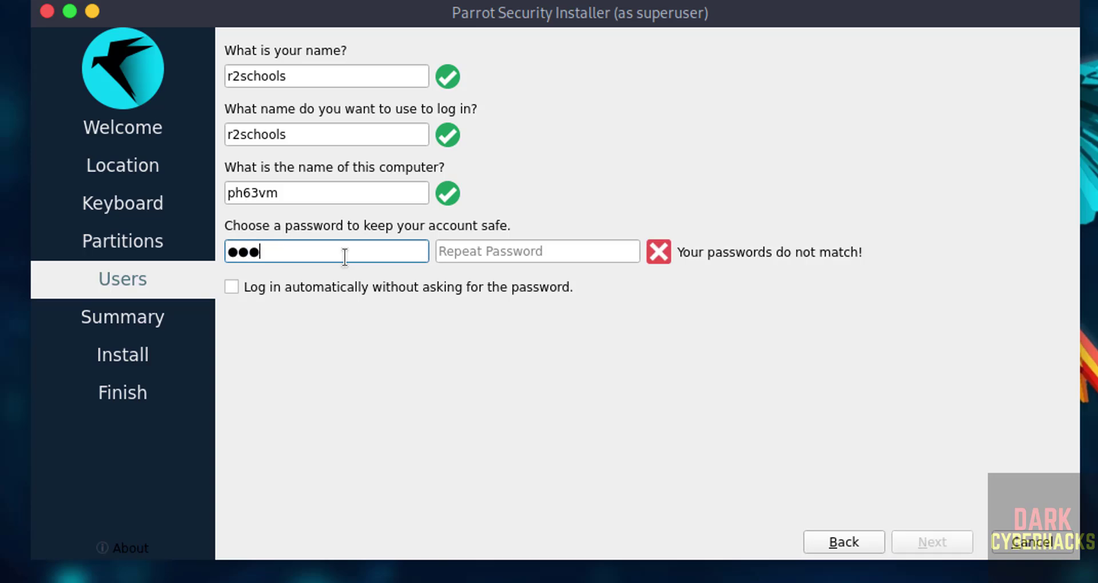
pyautogui.press('Tab')
pyautogui.write('r2schools')
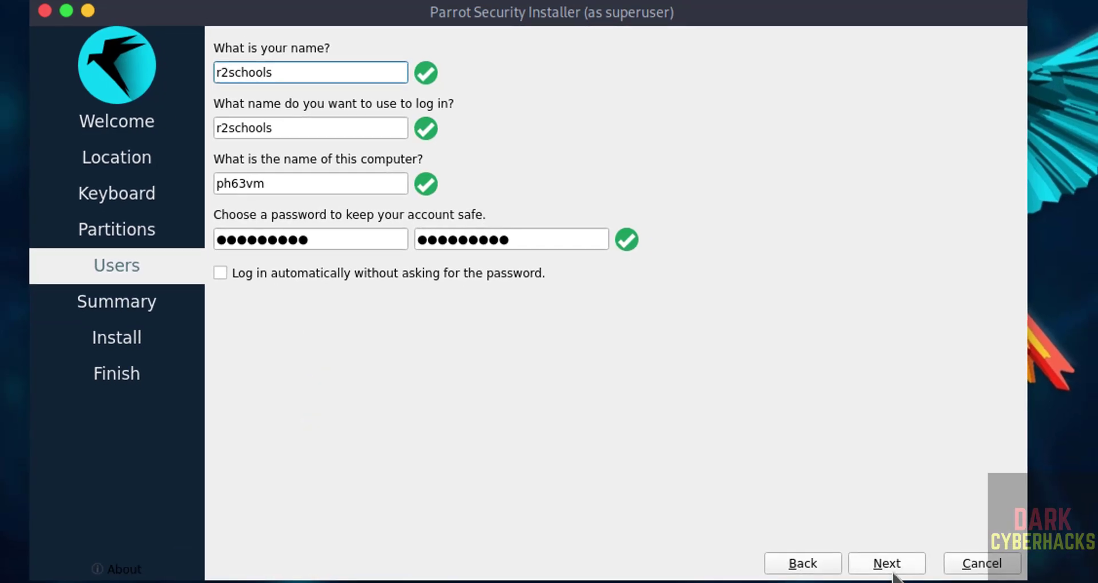
# Step: Go to the Summary page, recheck the user details, then click Install
pyautogui.click(891, 571)
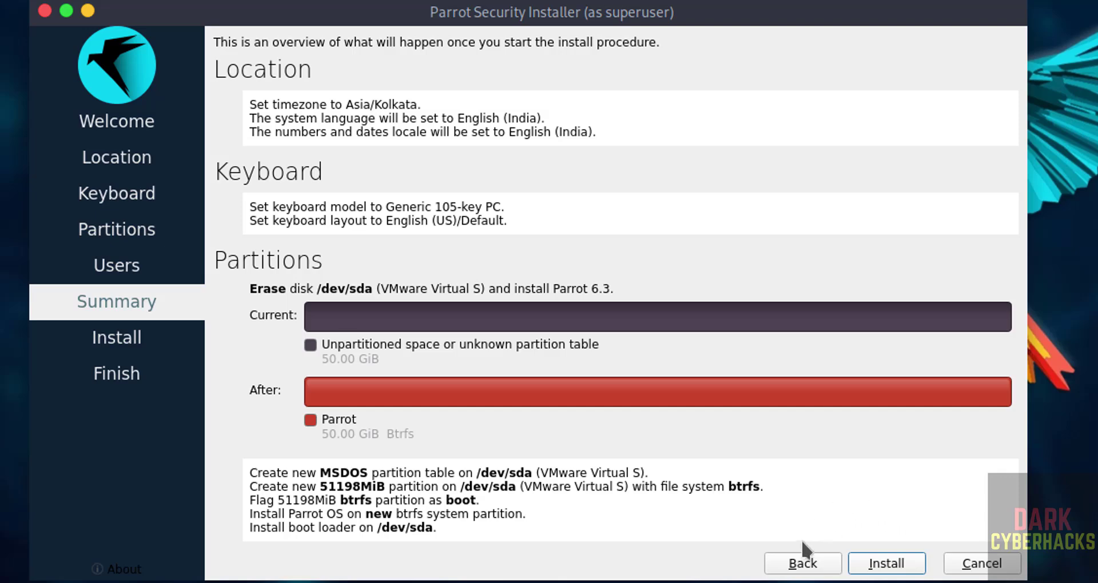
pyautogui.click(794, 563)
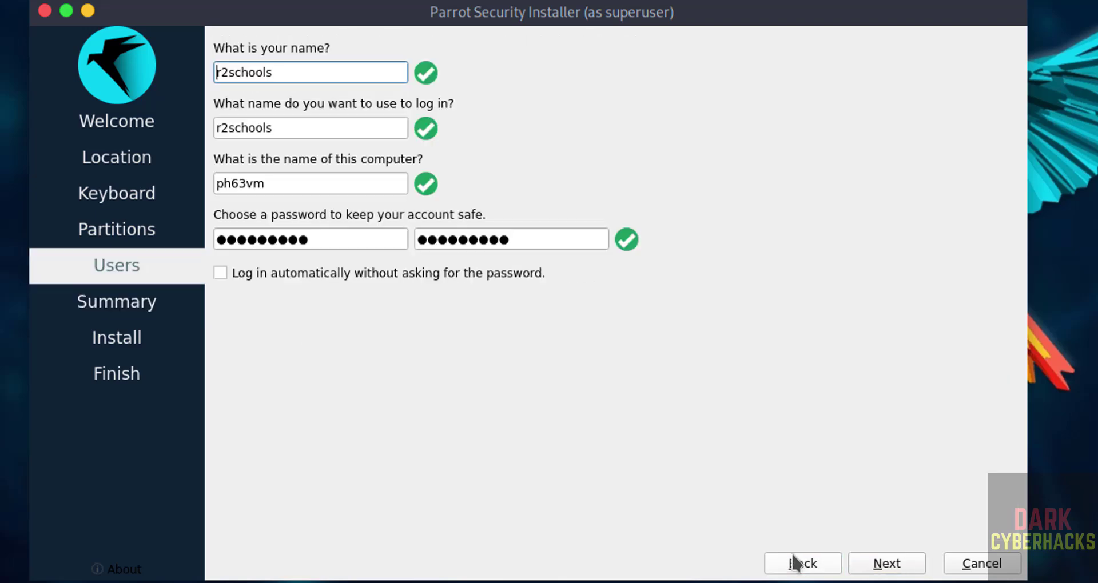
pyautogui.click(884, 566)
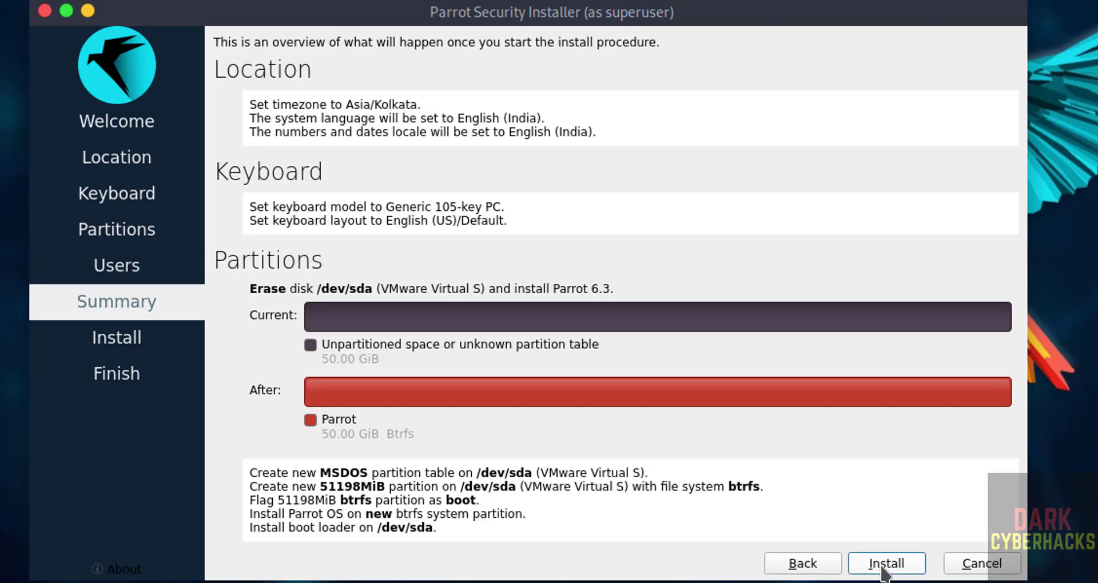
pyautogui.click(884, 566)
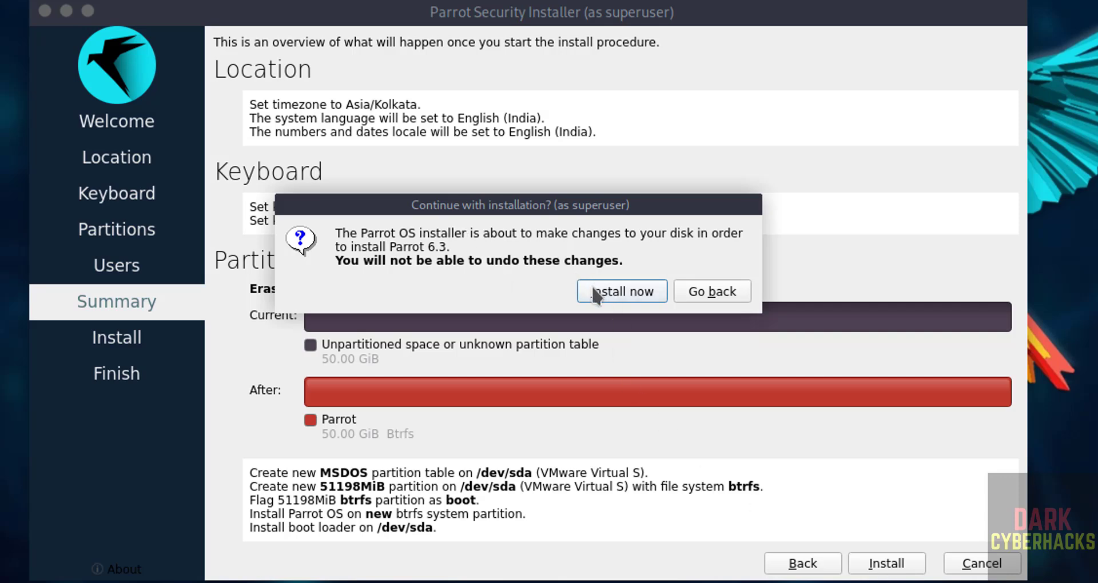
# Step: Confirm with Install now and let Parrot 6.3 install to the disk
pyautogui.click(595, 292)
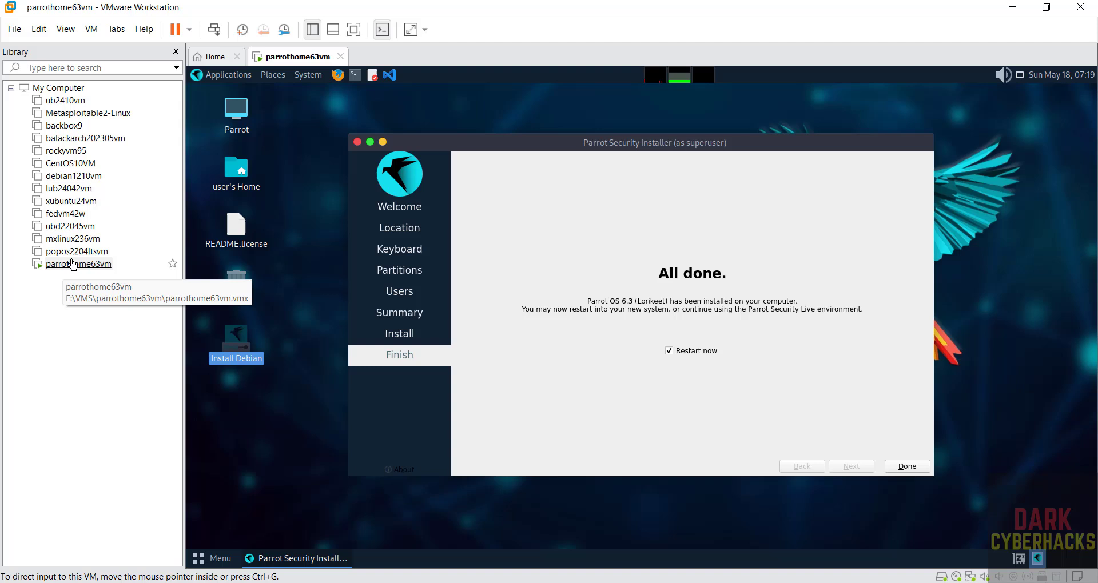
# Step: Disconnect the CD/DVD (SATA) drive in the VM settings, overriding the lock, then click Done
pyautogui.rightClick(73, 264)
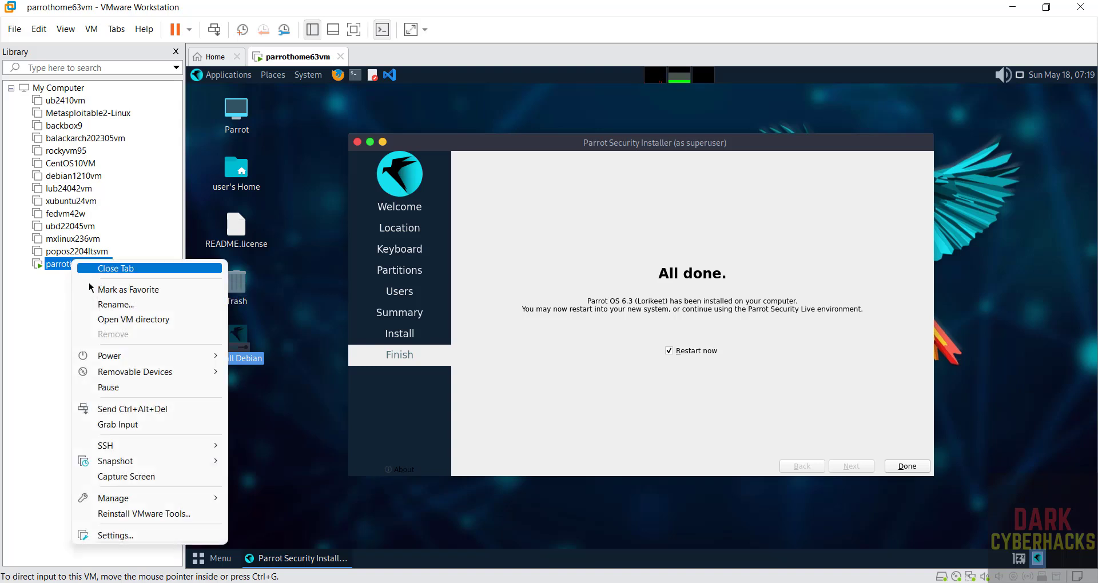
pyautogui.click(111, 537)
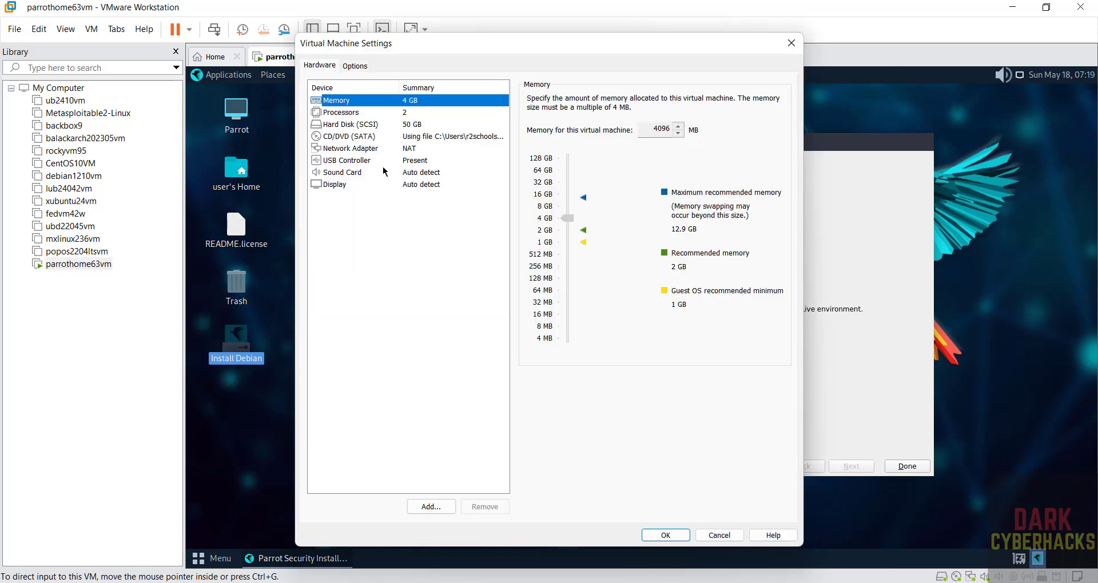
pyautogui.click(364, 137)
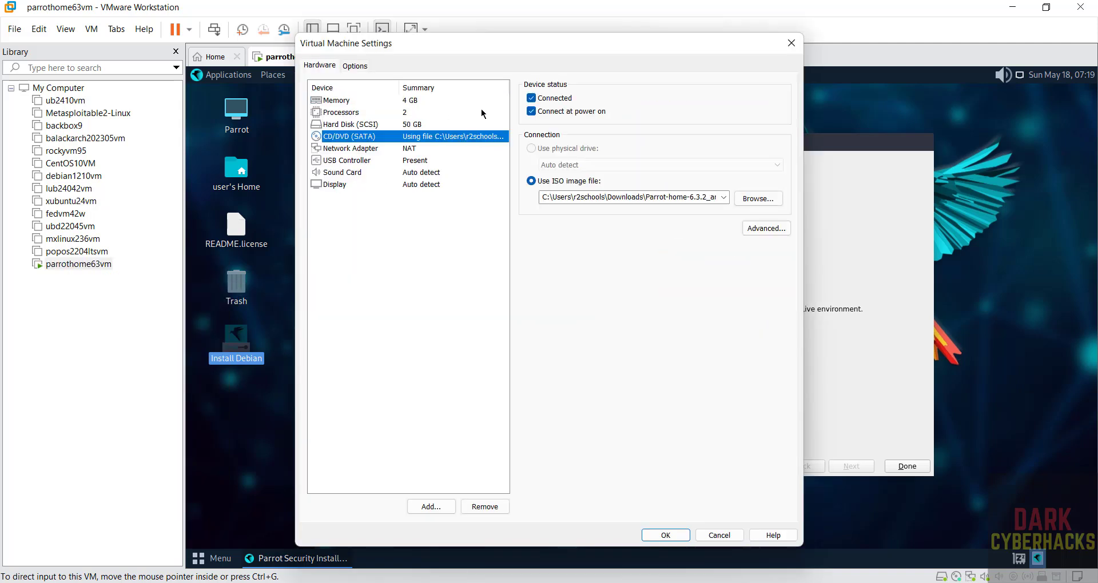
pyautogui.click(532, 98)
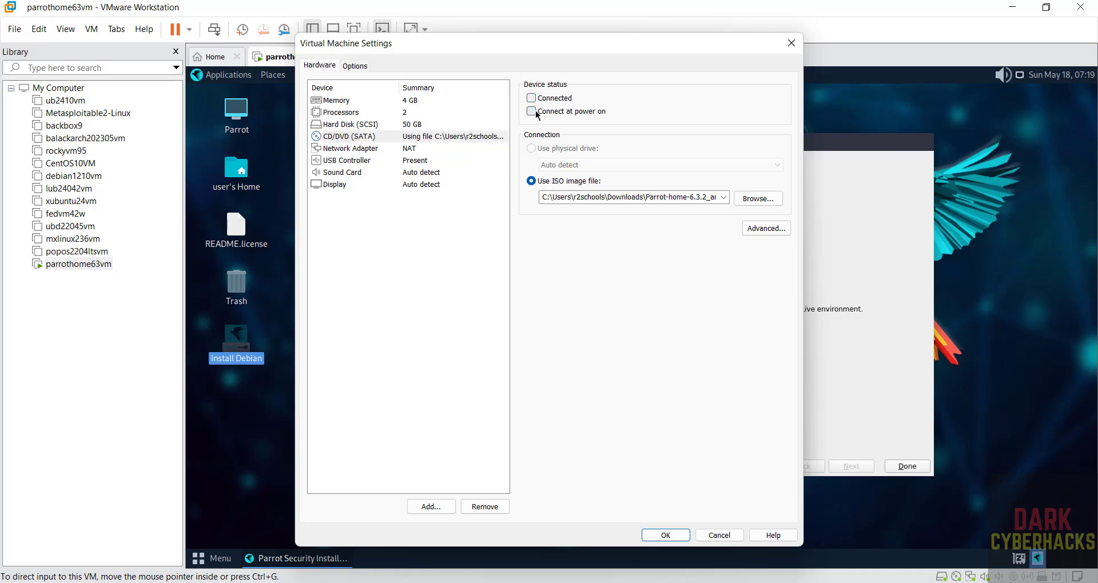
pyautogui.click(666, 535)
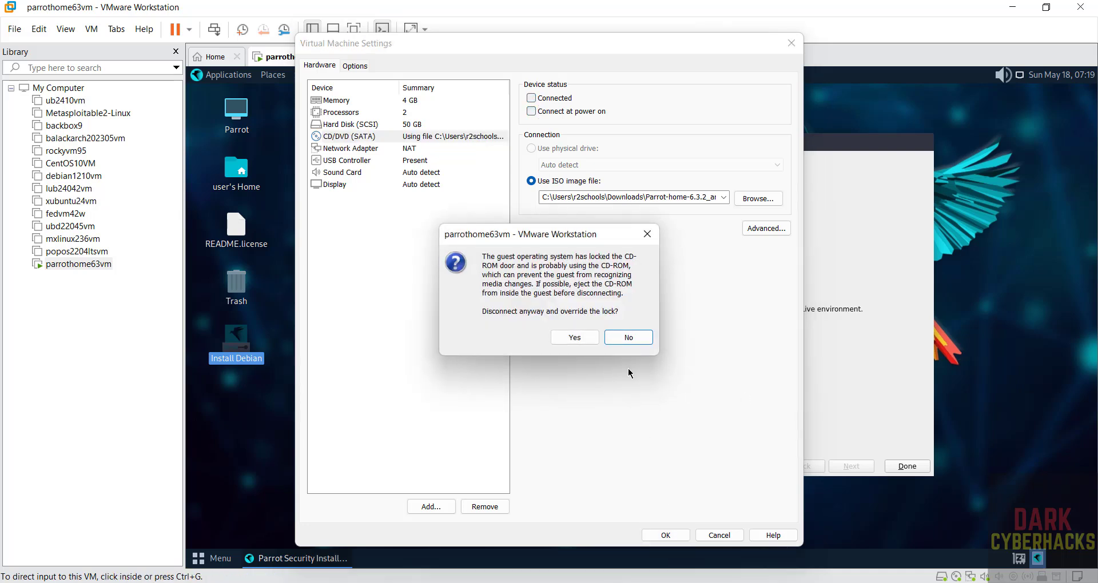
pyautogui.click(577, 338)
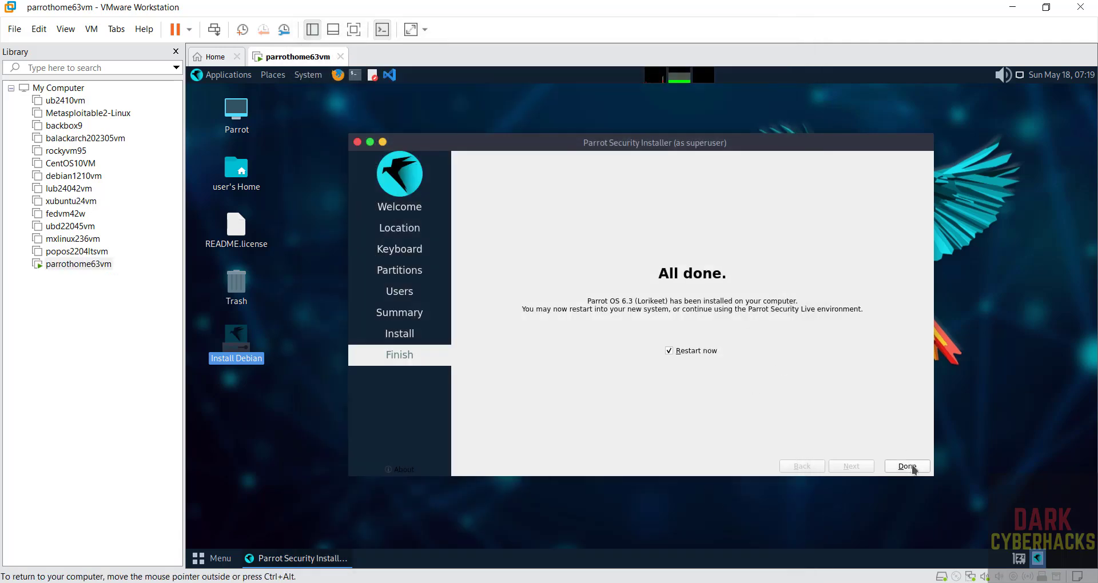
pyautogui.click(908, 467)
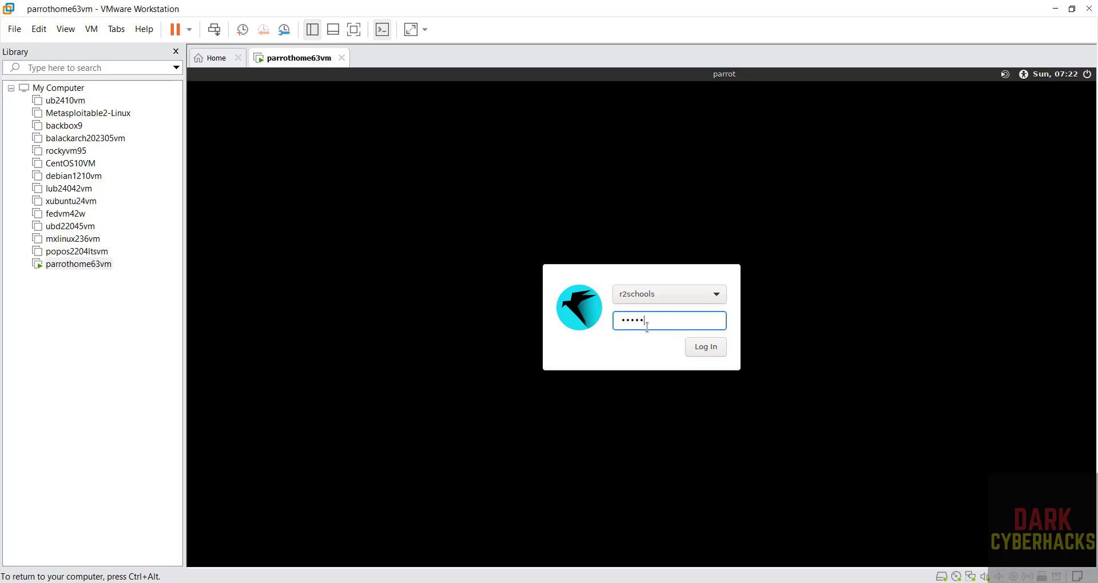
# Step: Log in with the password, dismiss the Parrot Updater notice, and launch a terminal
pyautogui.press('Return')
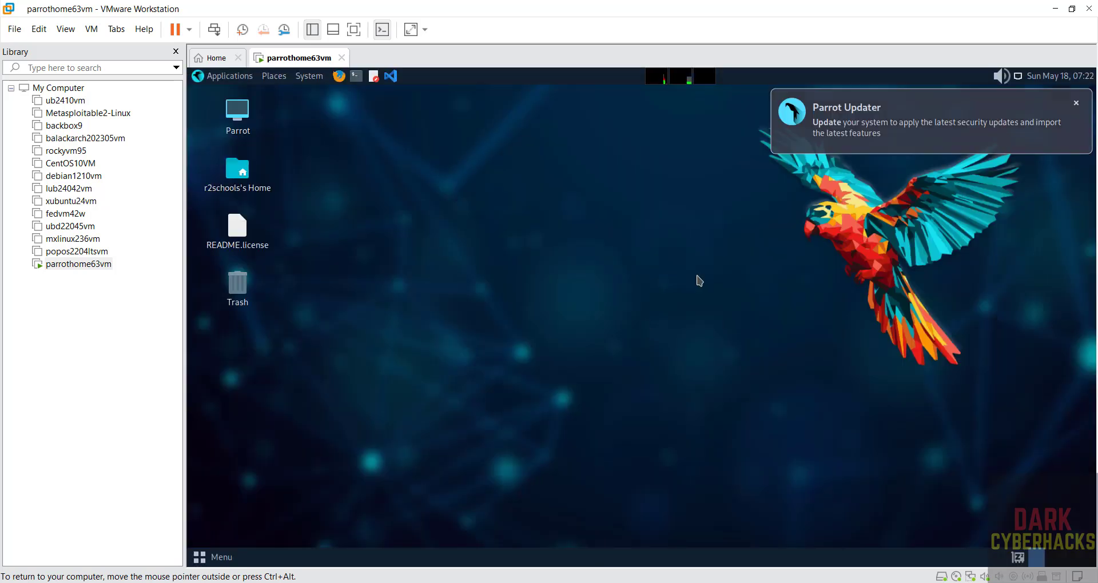
pyautogui.click(1077, 107)
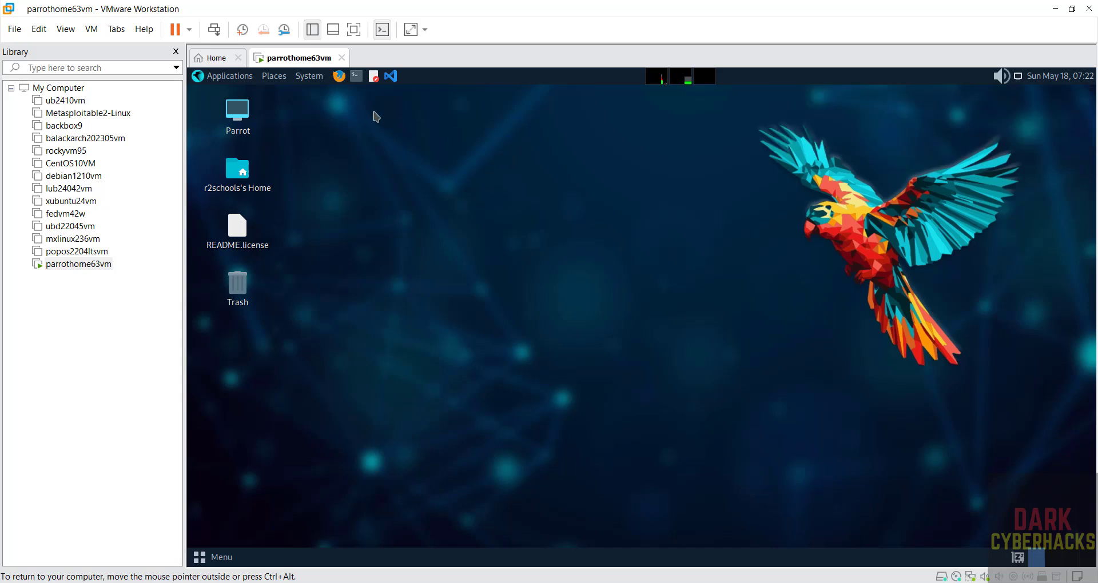
pyautogui.click(354, 80)
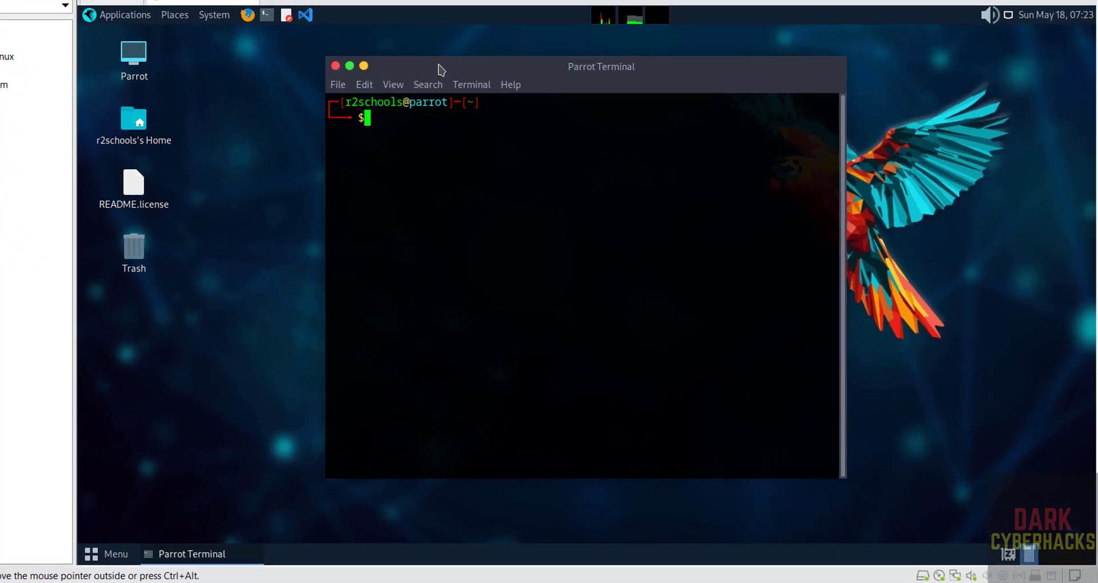
# Step: Set the terminal's Default profile font to Monospace Regular 14 instead of the system font
pyautogui.moveTo(426, 65); pyautogui.dragTo(212, 37)
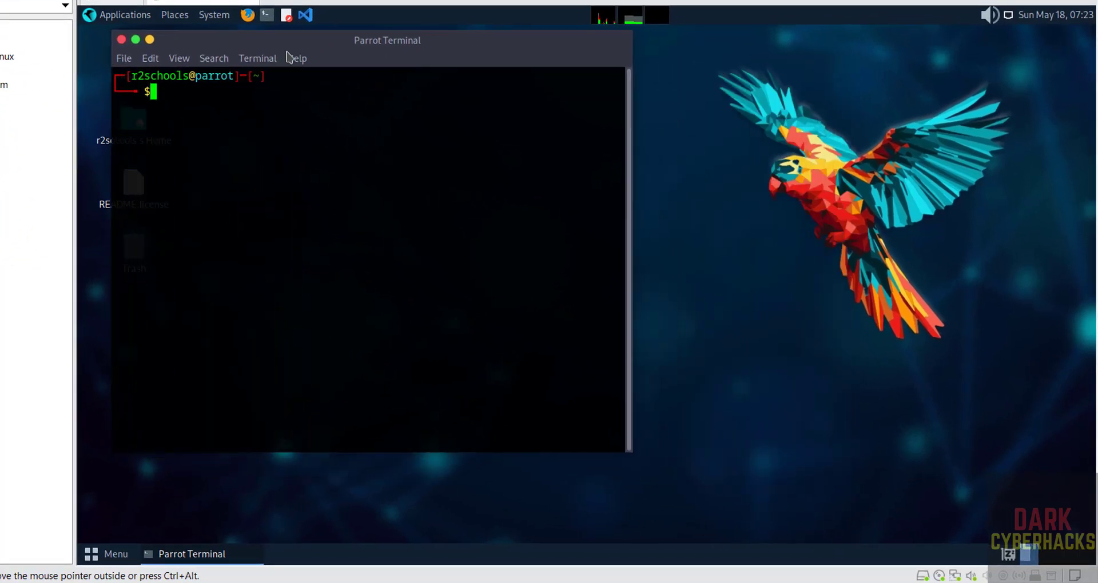
pyautogui.click(152, 60)
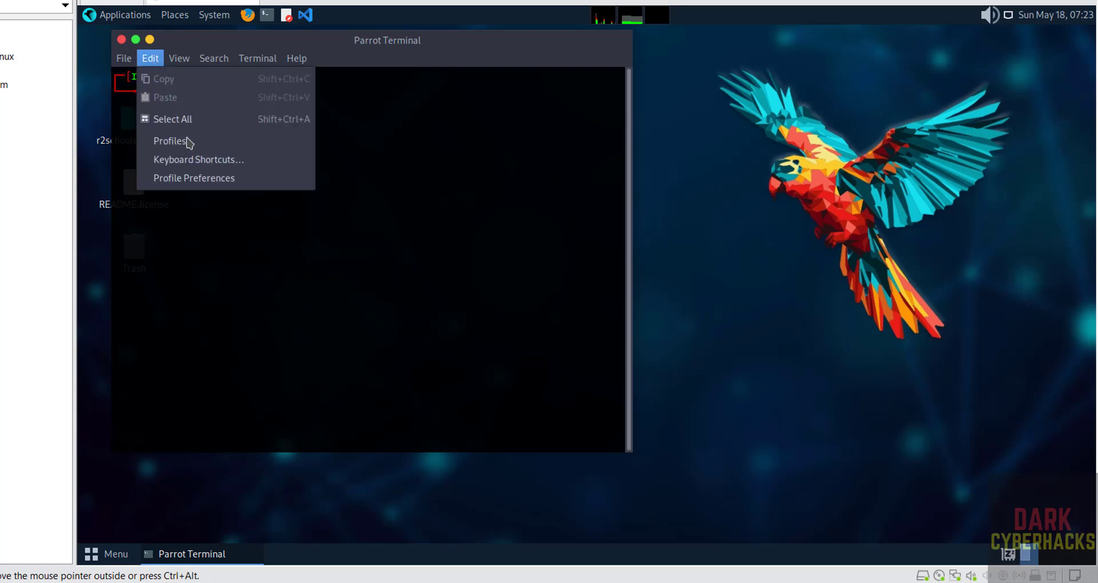
pyautogui.click(180, 179)
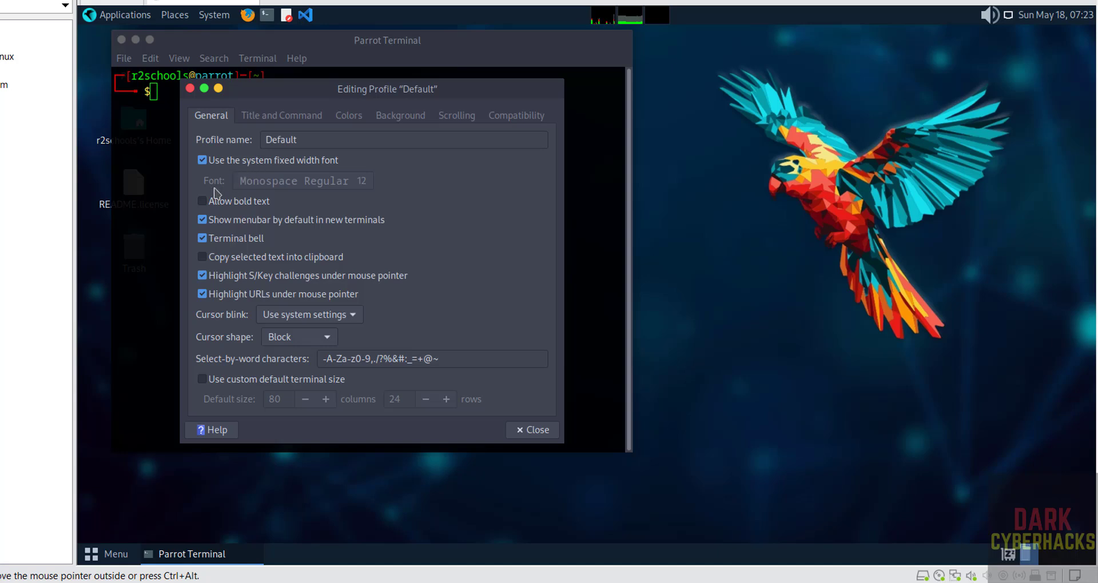
pyautogui.click(209, 165)
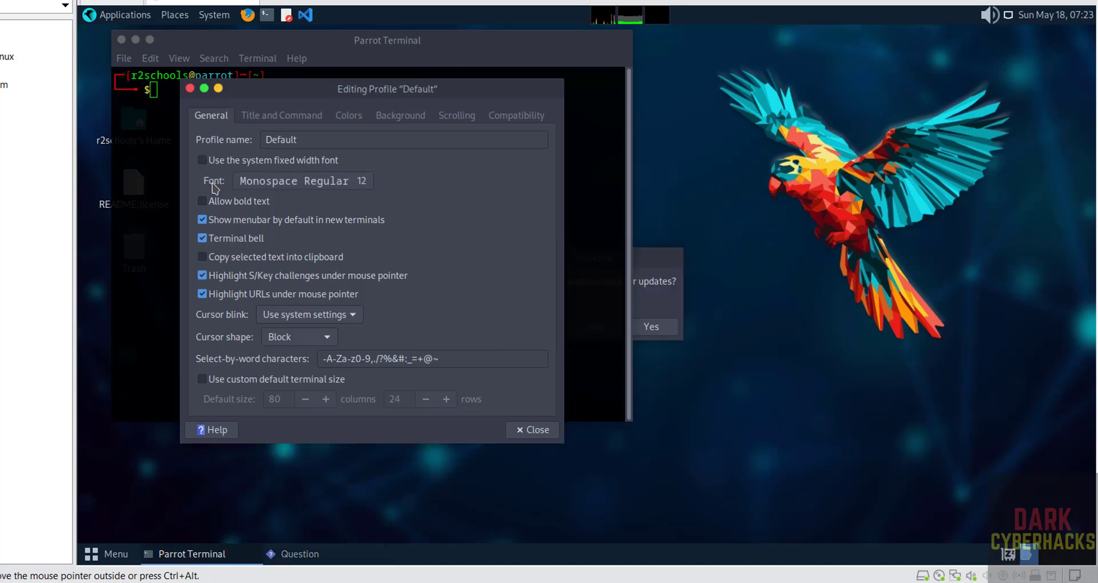
pyautogui.click(258, 182)
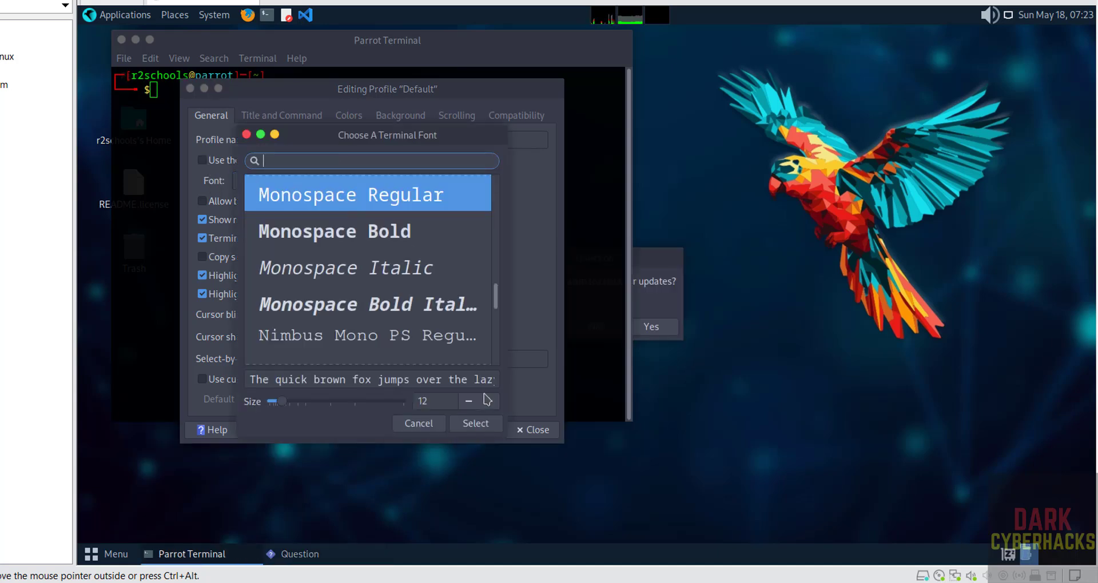
pyautogui.click(489, 401)
pyautogui.click(489, 401)
pyautogui.click(456, 424)
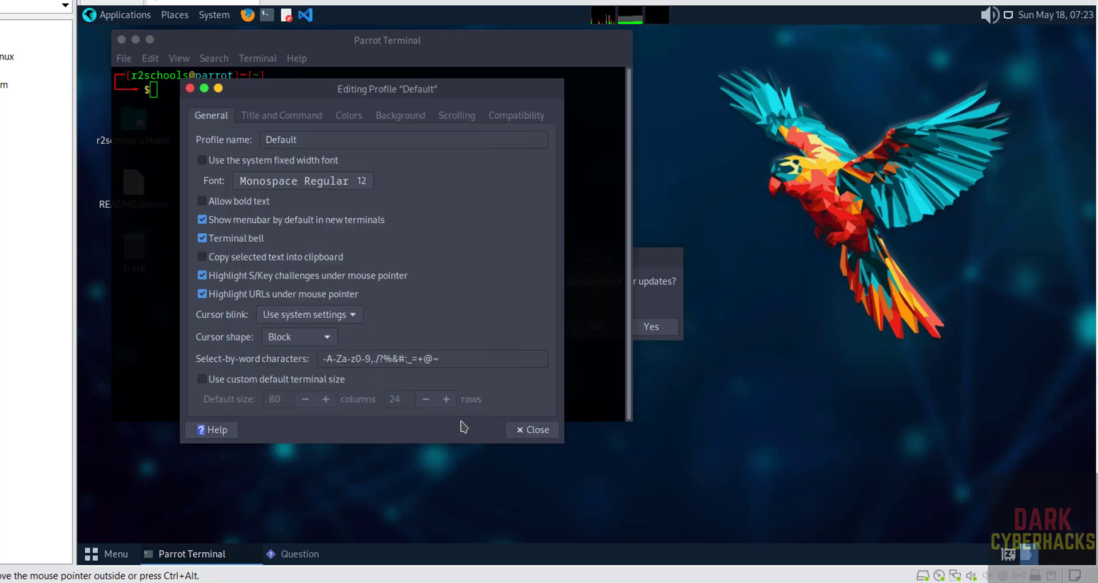
pyautogui.click(516, 430)
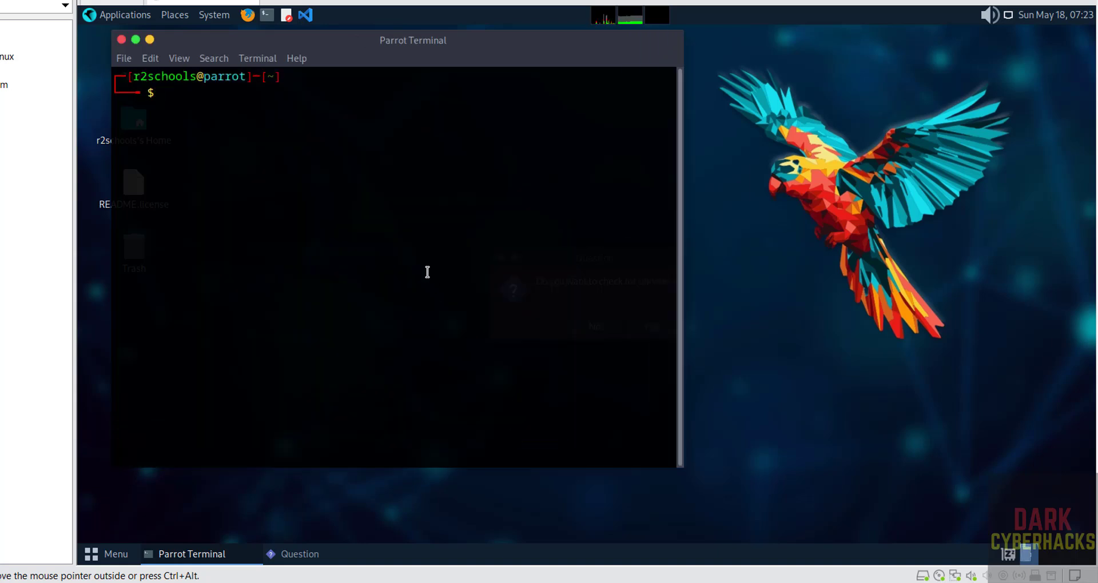
# Step: Show /etc/os-release to confirm Parrot 6.3 lorikeet, then try ifconfig
pyautogui.write('more /etc/os-r')
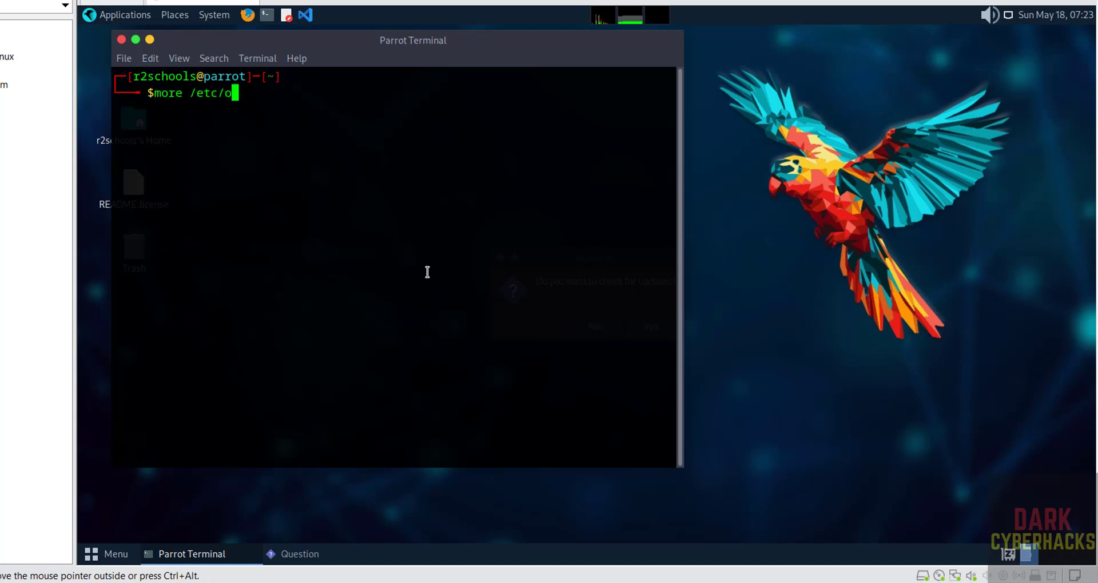
pyautogui.press('Tab')
pyautogui.press('Return')
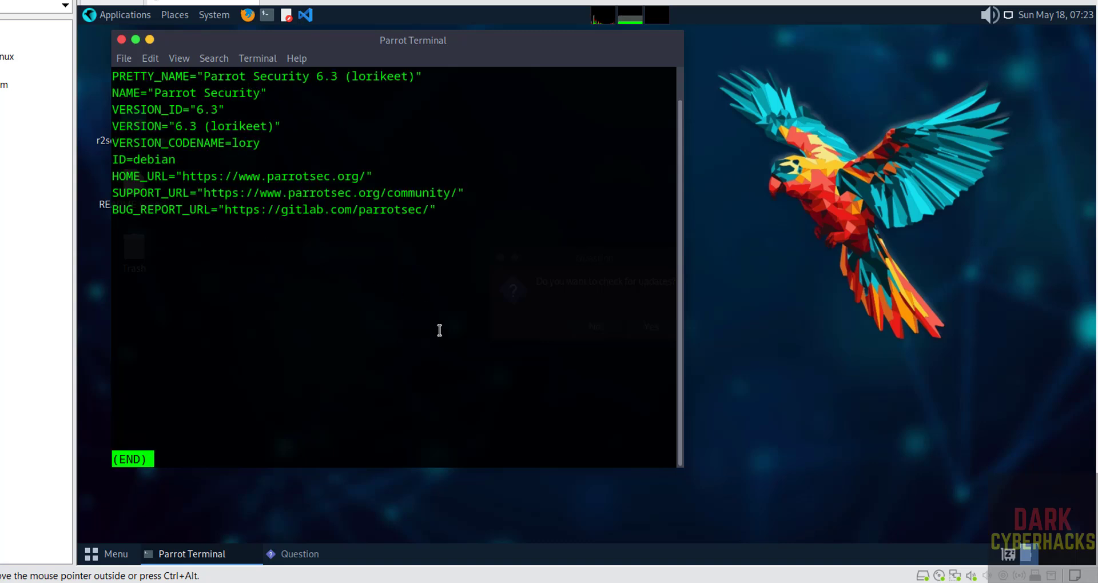
pyautogui.press('q')
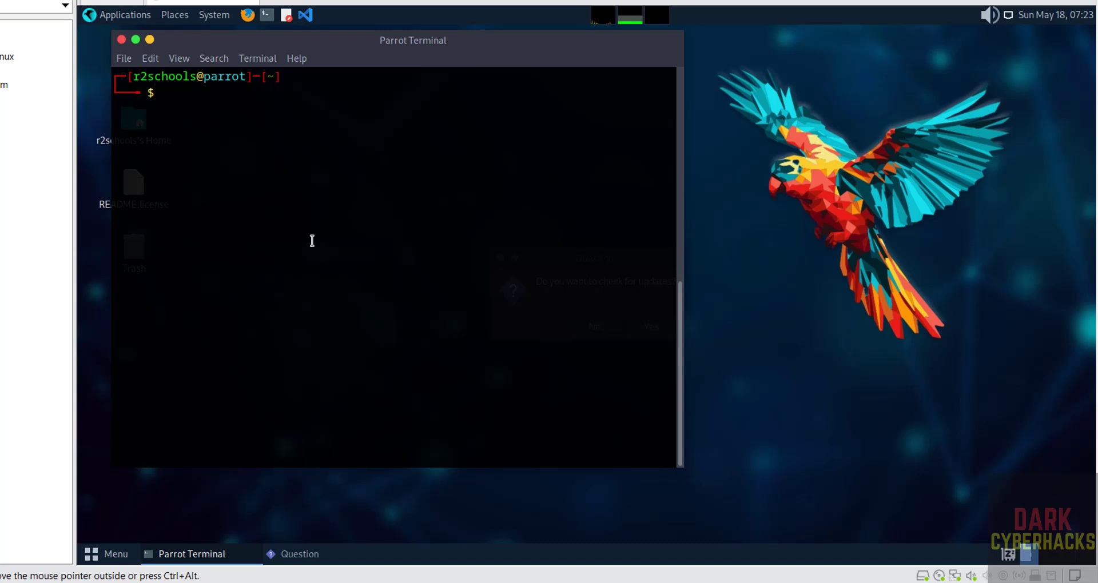
pyautogui.write('fconfig')
pyautogui.press('Return')
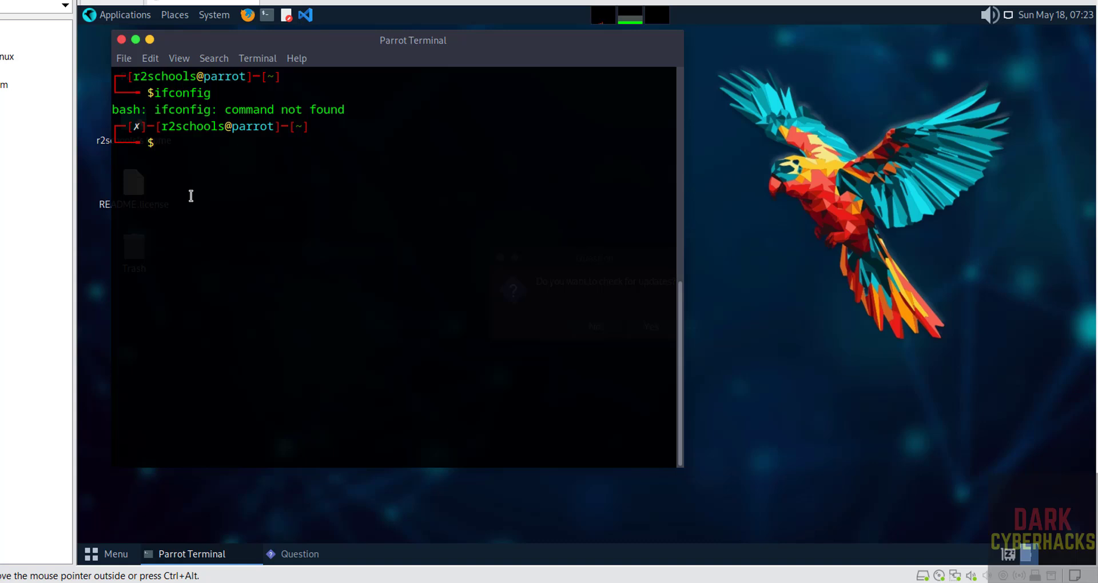
# Step: Install net-tools with sudo, then run ip addr to see 192.168.106.223 and clear
pyautogui.write('sudo apt install net-')
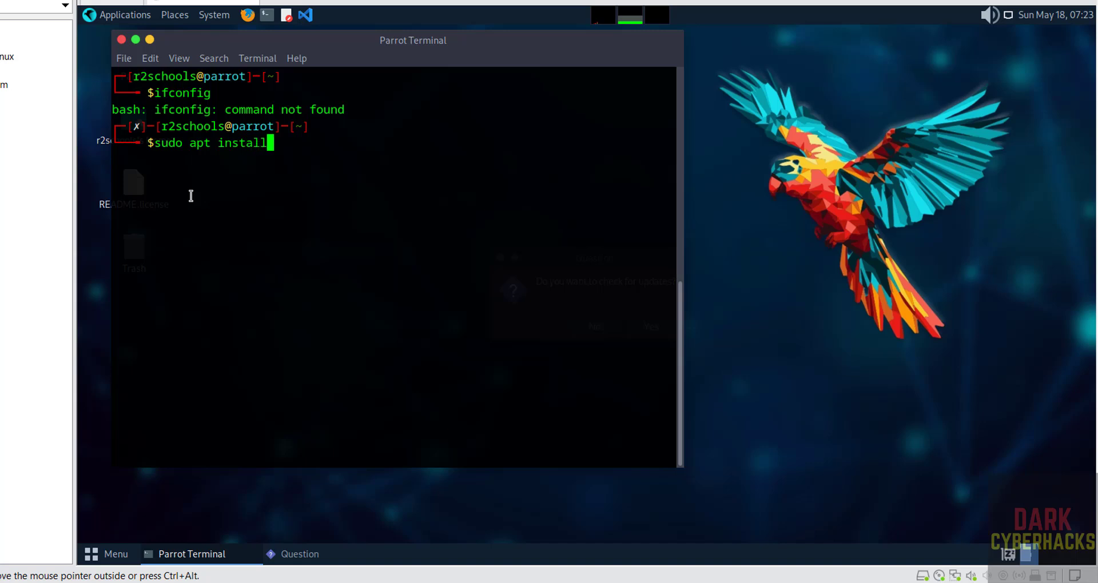
pyautogui.write('tools')
pyautogui.press('Return')
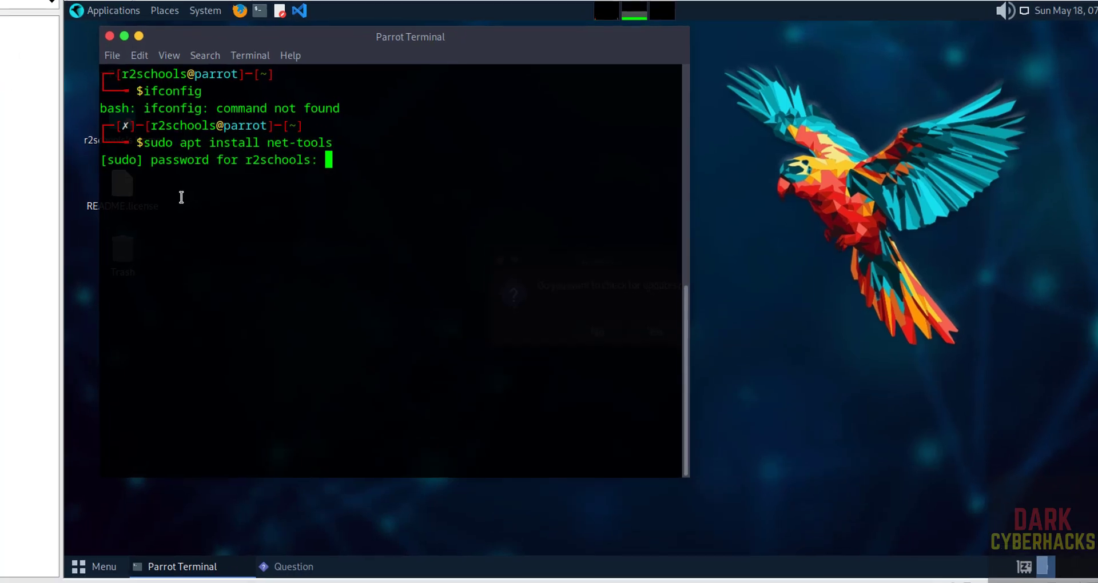
pyautogui.press('Return')
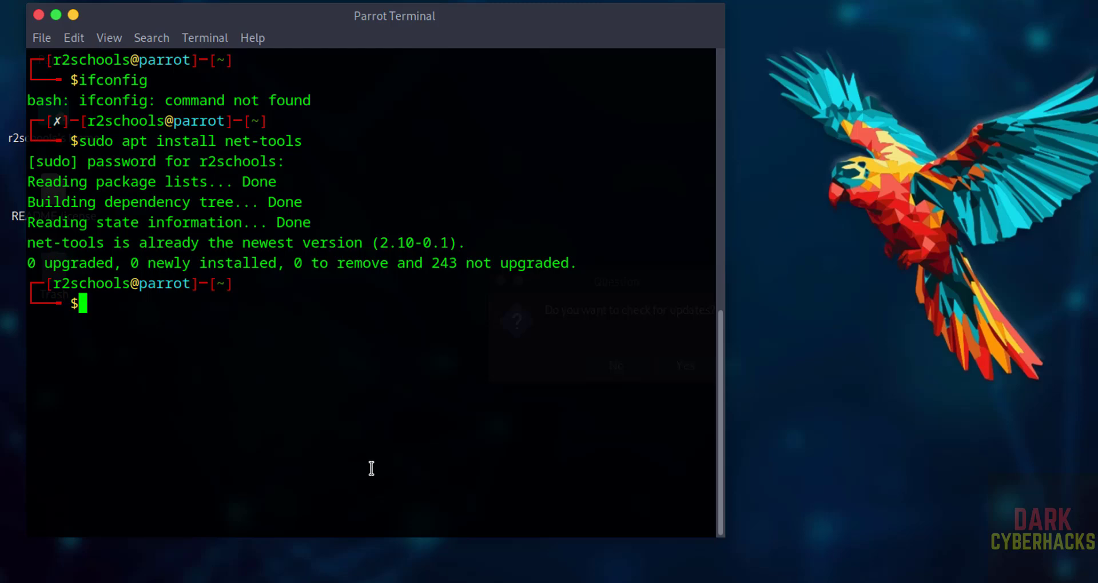
pyautogui.hotkey('ctrl', 'l')
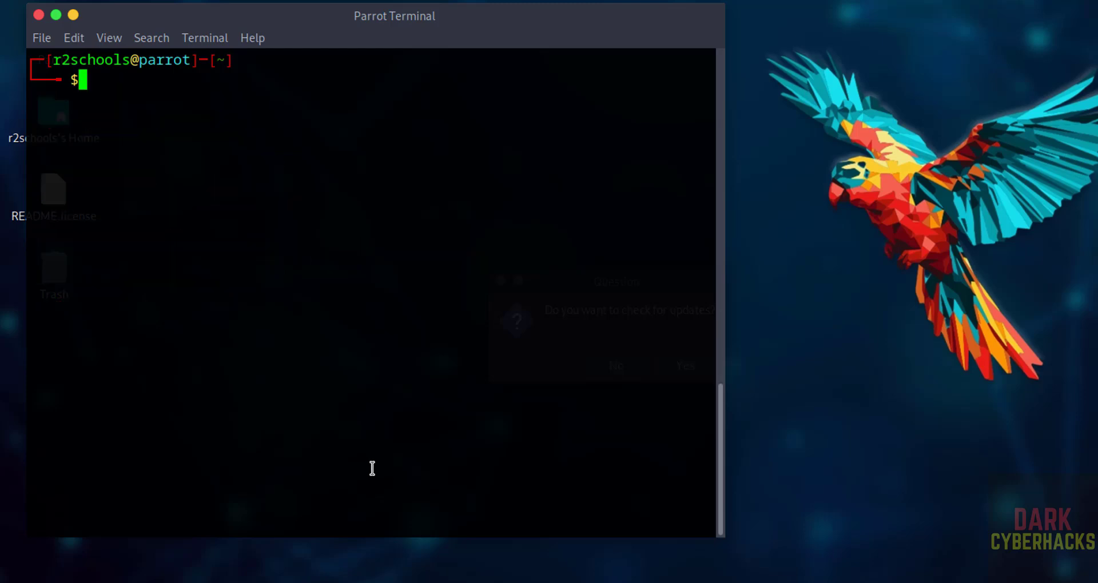
pyautogui.write('ip addr')
pyautogui.press('Return')
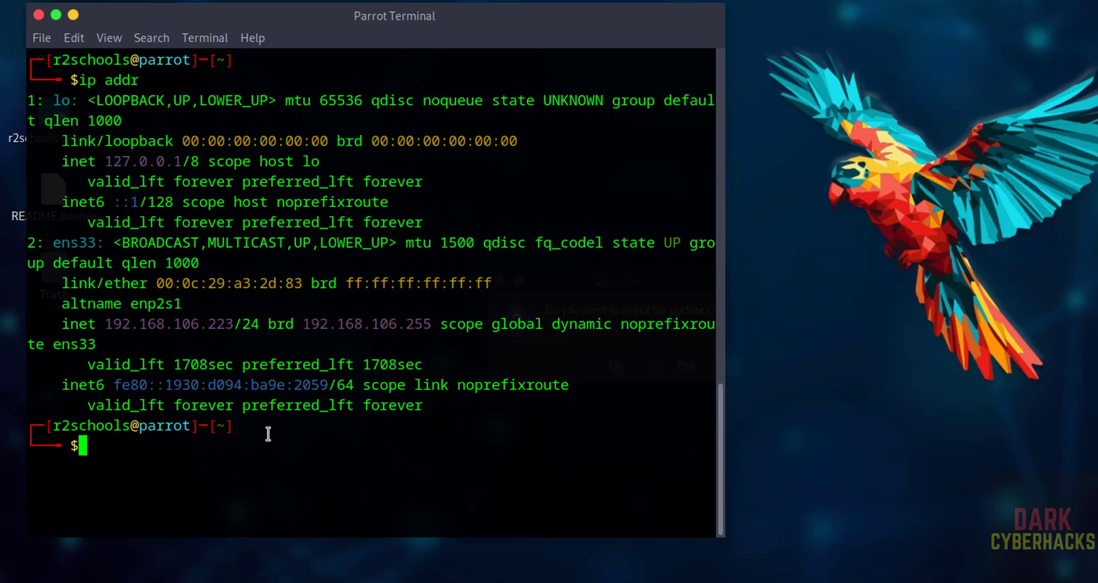
pyautogui.hotkey('ctrl', 'l')
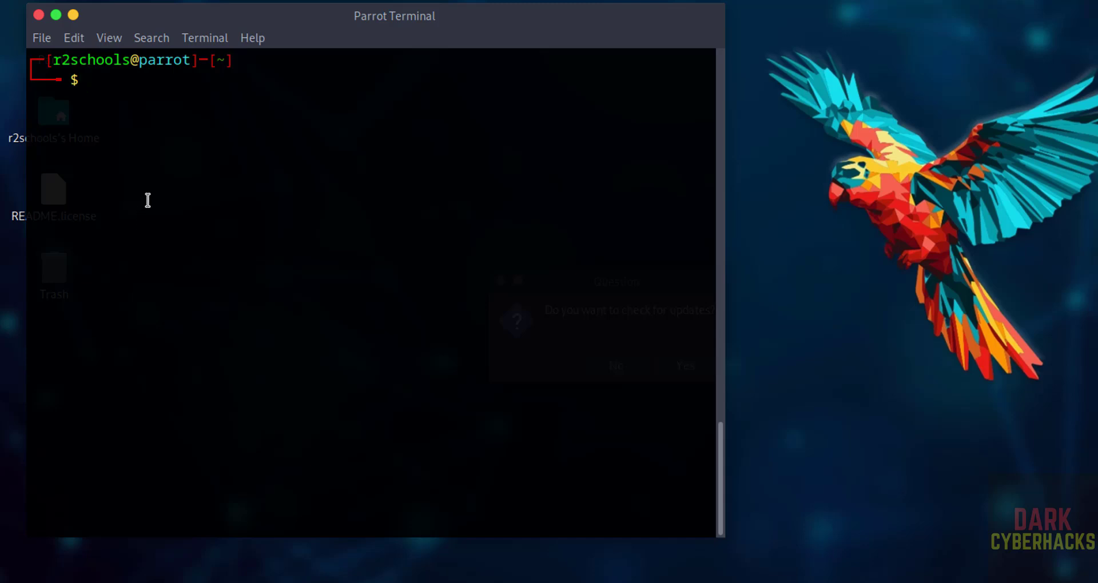
# Step: Run sudo apt update && sudo apt upgrade and answer y to upgrade 243 packages
pyautogui.write('sudo a')
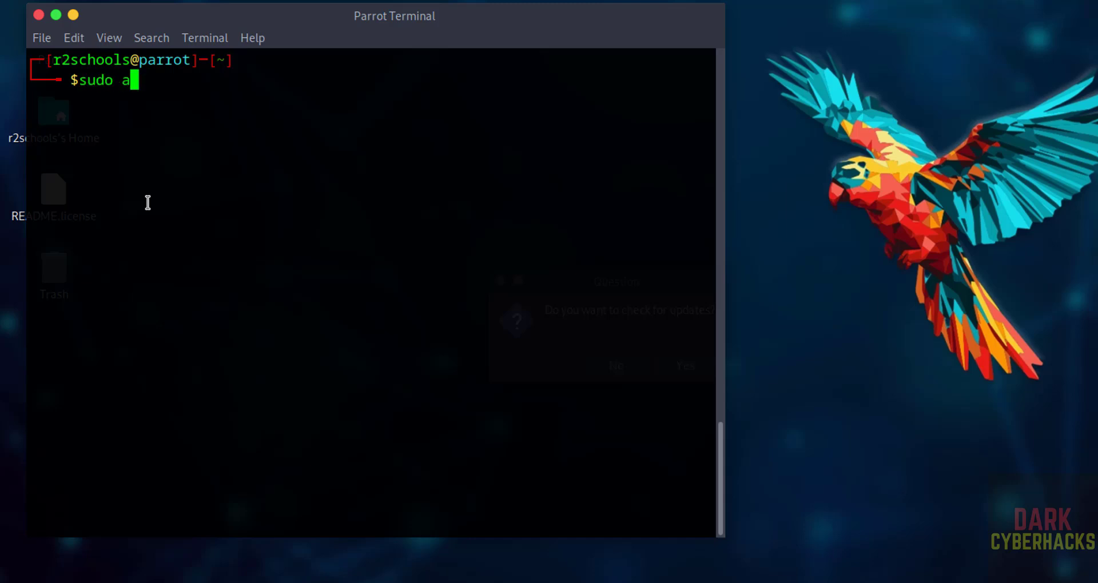
pyautogui.write('pt update ')
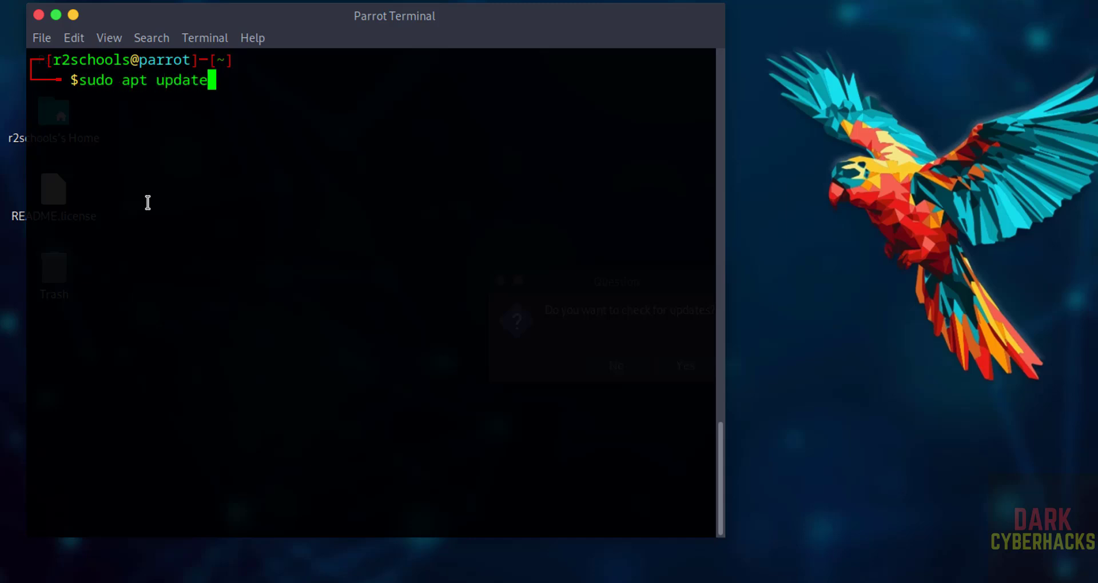
pyautogui.write('&& sudo ap')
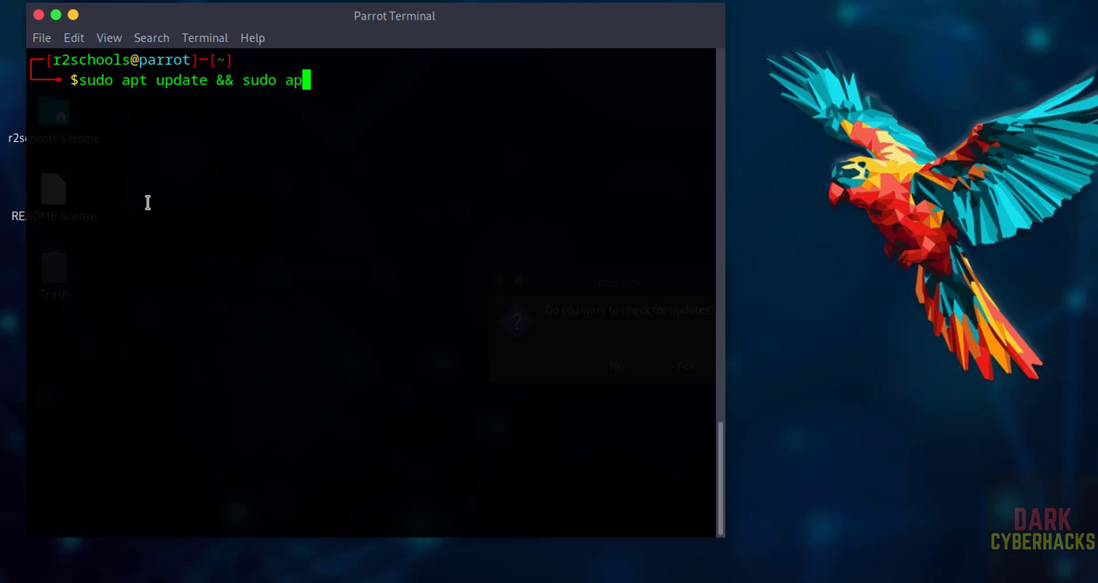
pyautogui.write('t upgrade')
pyautogui.press('Return')
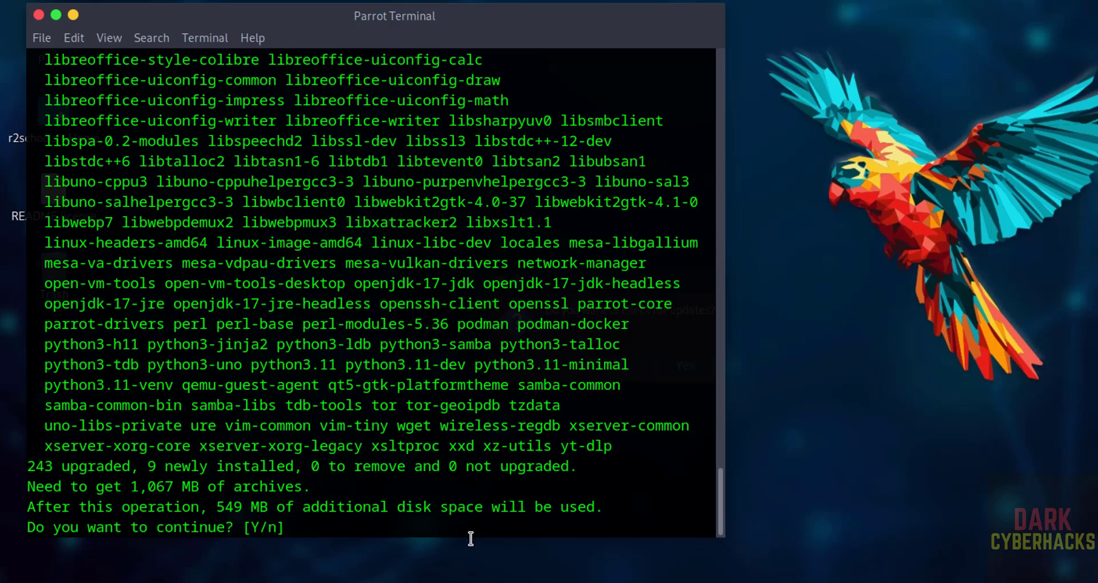
pyautogui.write('y')
pyautogui.press('Return')
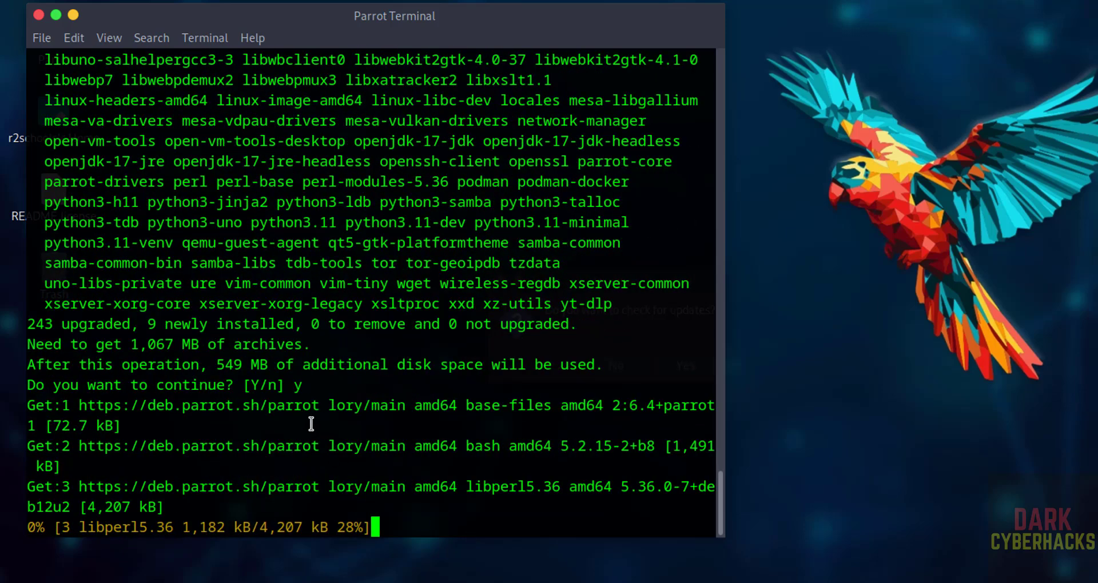